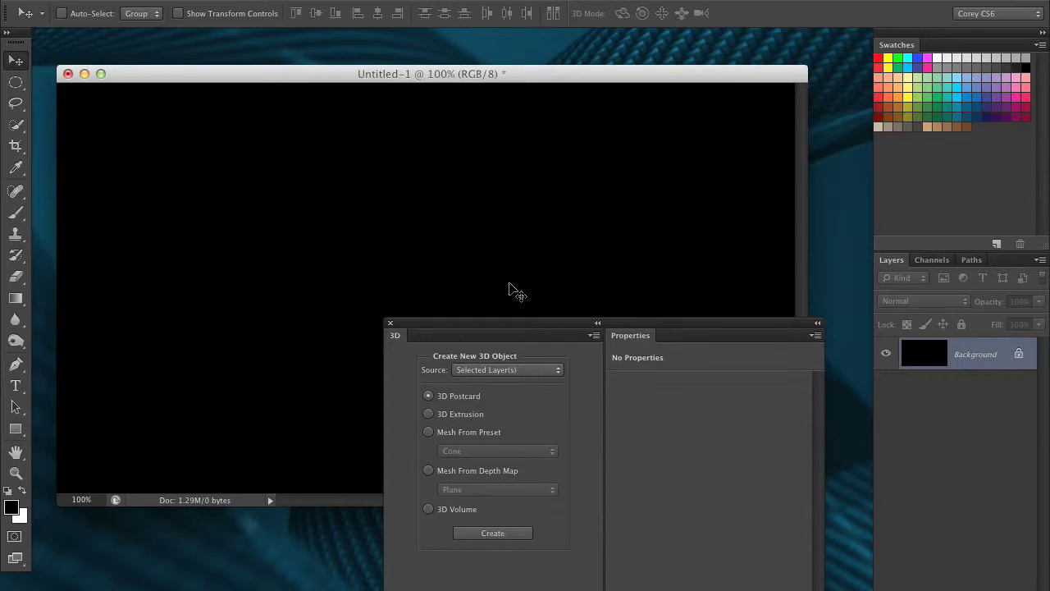
# Activate the Rectangle tool in Path mode and move the floating 3D and Properties panels clear of most of the canvas.
pyautogui.moveTo(618, 324); pyautogui.dragTo(635, 324)
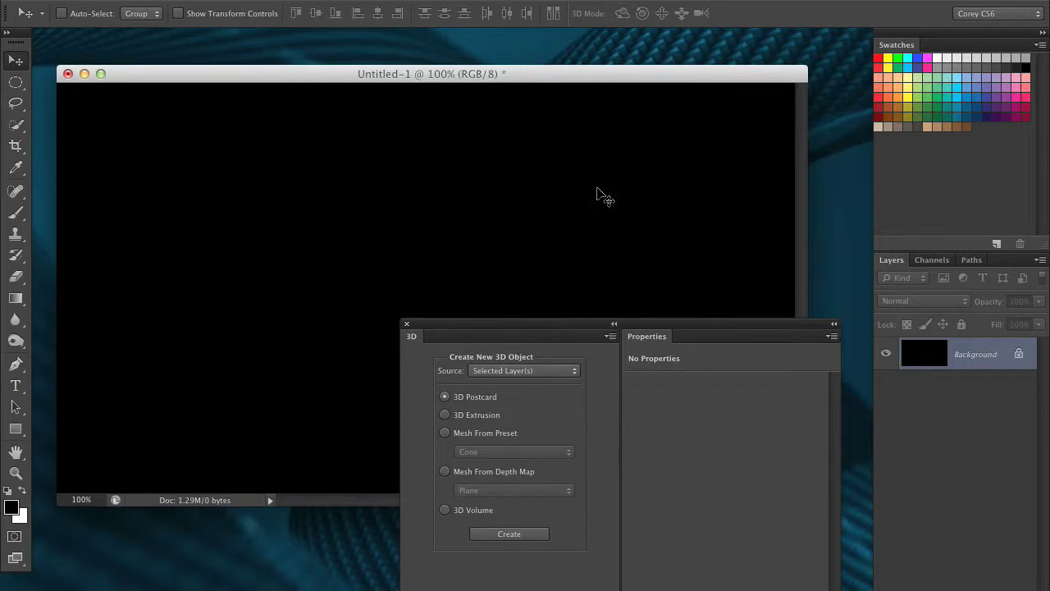
pyautogui.moveTo(550, 327); pyautogui.dragTo(675, 492)
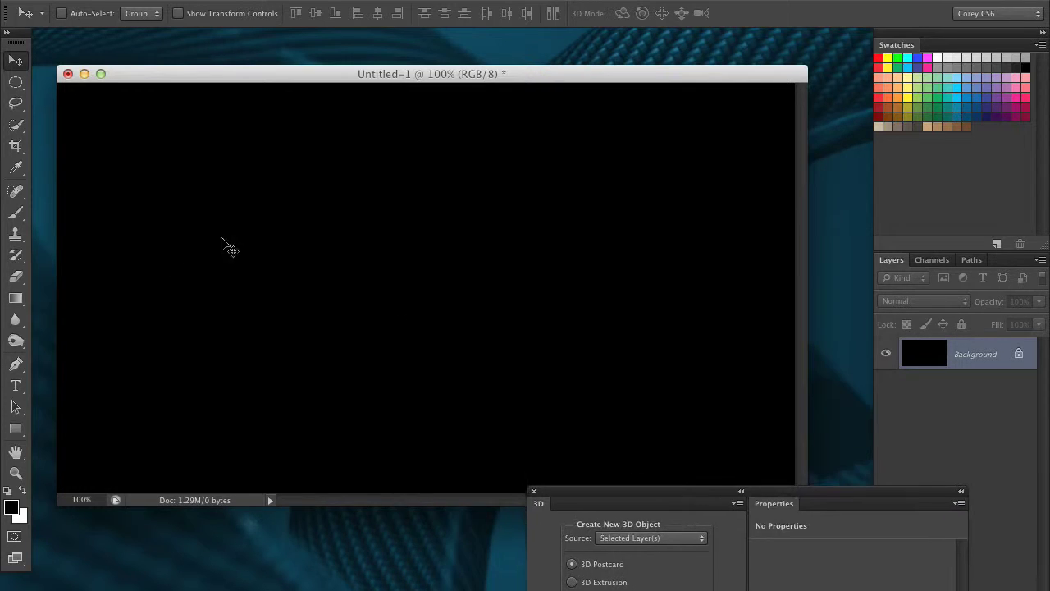
pyautogui.click(16, 428)
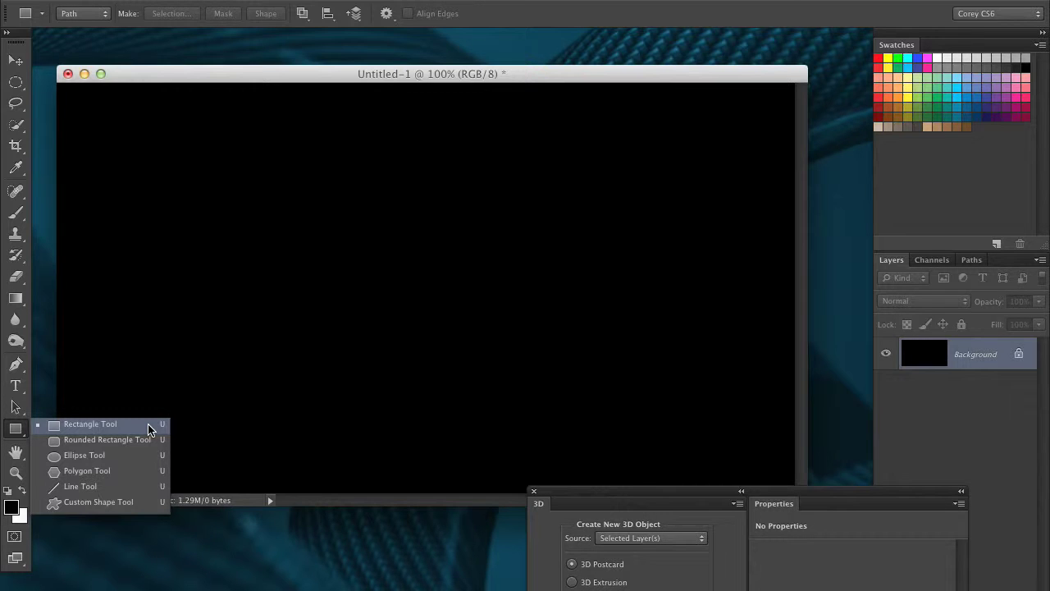
pyautogui.click(149, 426)
pyautogui.moveTo(880, 491); pyautogui.dragTo(831, 498)
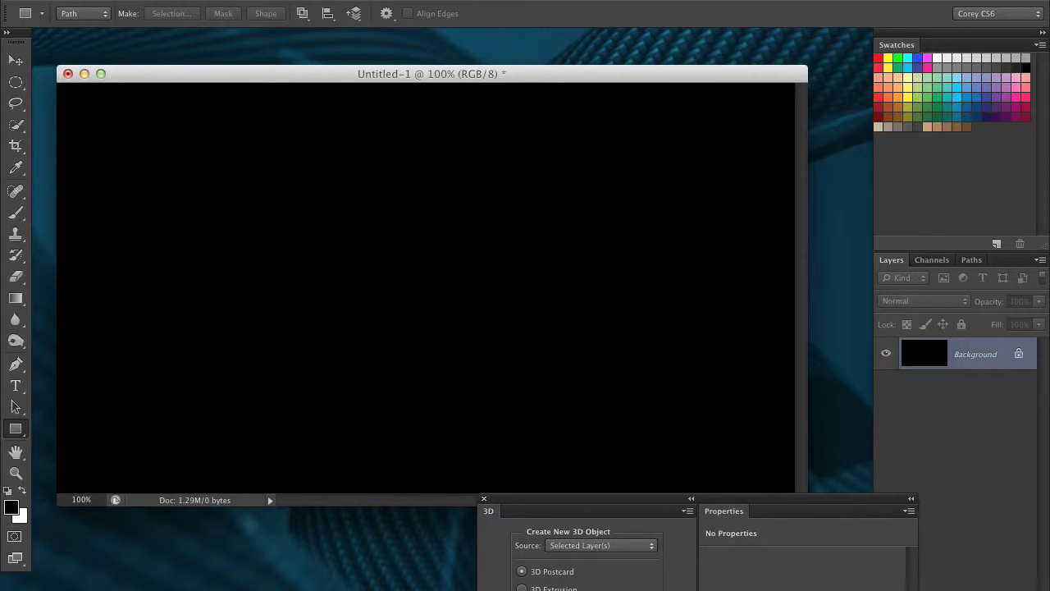
# Add a new layer and draw five separate rectangular paths down the left side and along the lower part of the canvas.
pyautogui.click(998, 590)
pyautogui.moveTo(214, 151); pyautogui.dragTo(324, 197)
pyautogui.hotkey('ctrl', 'z')
pyautogui.moveTo(153, 153); pyautogui.dragTo(277, 192)
pyautogui.moveTo(189, 332); pyautogui.dragTo(255, 358)
pyautogui.moveTo(145, 416); pyautogui.dragTo(216, 454)
pyautogui.moveTo(706, 396); pyautogui.dragTo(617, 449)
pyautogui.moveTo(568, 422); pyautogui.dragTo(462, 437)
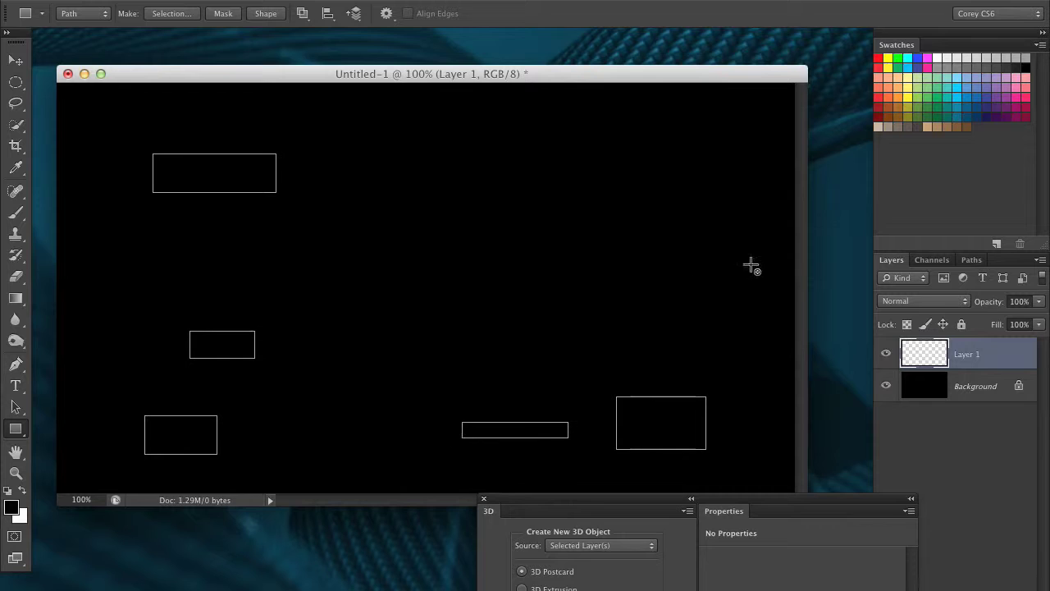
# Draw five more rectangular paths, mostly thin bars, across the upper half of the canvas and at its left middle.
pyautogui.moveTo(702, 142); pyautogui.dragTo(604, 156)
pyautogui.moveTo(456, 156); pyautogui.dragTo(391, 162)
pyautogui.moveTo(735, 235); pyautogui.dragTo(672, 275)
pyautogui.moveTo(663, 207); pyautogui.dragTo(514, 219)
pyautogui.moveTo(217, 286); pyautogui.dragTo(285, 295)
pyautogui.moveTo(327, 370); pyautogui.dragTo(557, 384)
pyautogui.press('super+z')
# Add a long bar path at lower centre, a thin bar below the upper-left rectangle, and two small paths at the canvas's right middle.
pyautogui.moveTo(293, 388); pyautogui.dragTo(515, 402)
pyautogui.moveTo(427, 205); pyautogui.dragTo(288, 218)
pyautogui.moveTo(695, 312); pyautogui.dragTo(613, 320)
pyautogui.hotkey('ctrl', 'z')
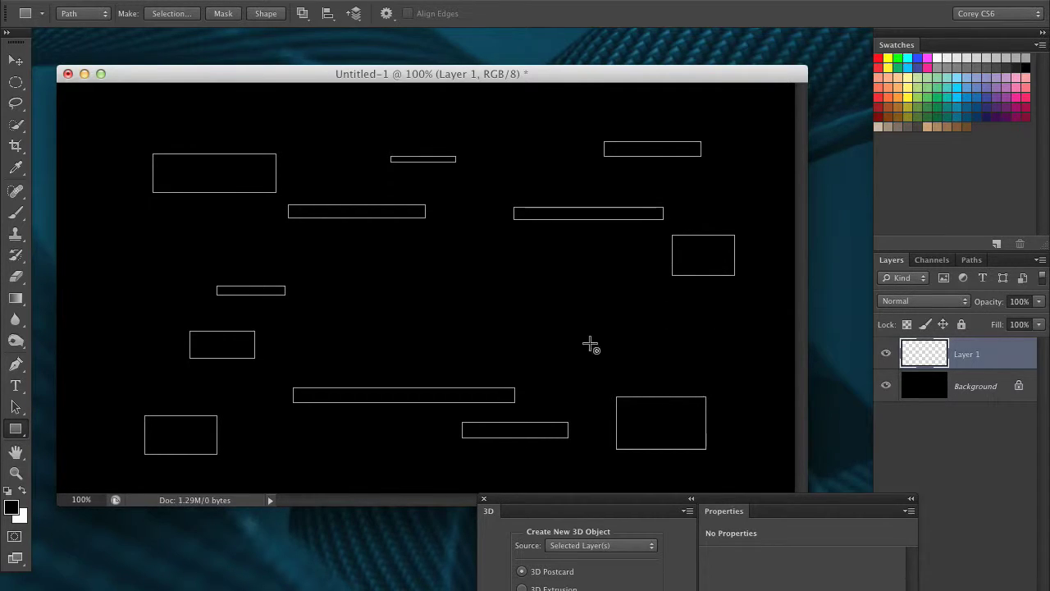
pyautogui.moveTo(588, 337); pyautogui.dragTo(706, 338)
pyautogui.moveTo(675, 292); pyautogui.dragTo(626, 307)
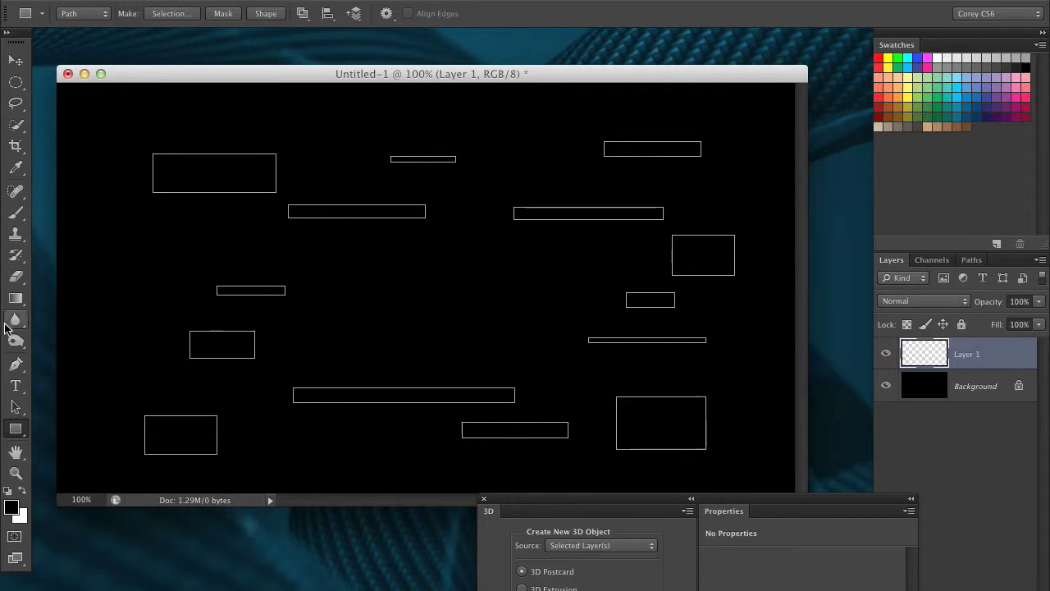
# Reposition the upper-left rectangle, the thin top-centre bar and the two bars below them with the Path Selection tool.
pyautogui.click(16, 406)
pyautogui.moveTo(342, 217); pyautogui.dragTo(319, 222)
pyautogui.moveTo(246, 177); pyautogui.dragTo(240, 168)
pyautogui.moveTo(423, 159); pyautogui.dragTo(400, 165)
pyautogui.click(530, 218)
pyautogui.moveTo(529, 219); pyautogui.dragTo(509, 213)
pyautogui.moveTo(389, 221); pyautogui.dragTo(364, 217)
# Free-transform the thin top-centre bar path, stretching it horizontally to the right to over twice its length.
pyautogui.click(415, 164)
pyautogui.press('super+t')
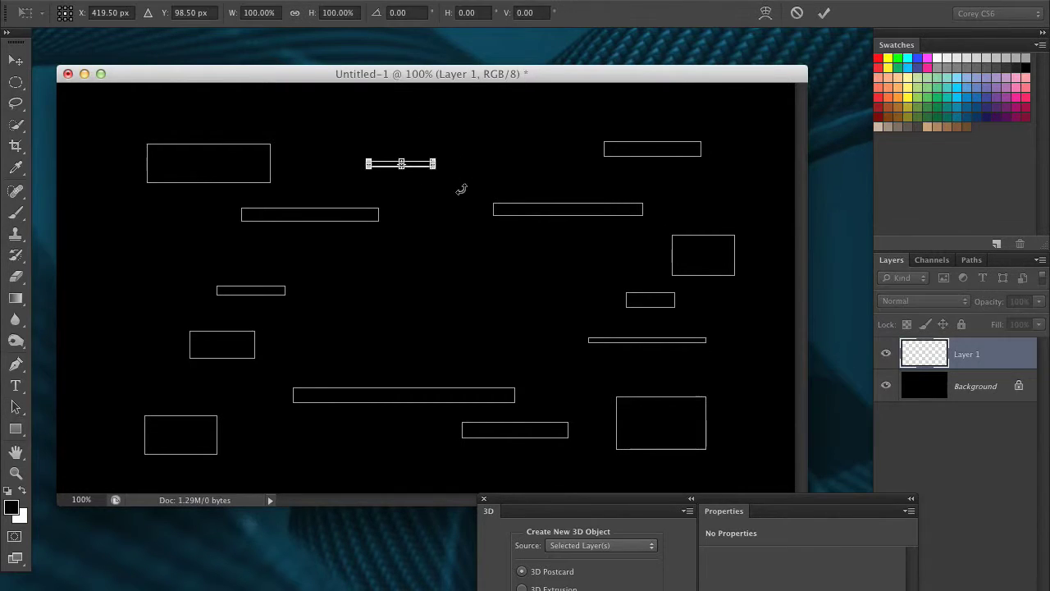
pyautogui.moveTo(438, 164); pyautogui.dragTo(536, 165)
pyautogui.press('Return')
# Shift the two middle-left paths outward and the long lower-centre bar slightly up and left, then deselect the paths.
pyautogui.press('a')
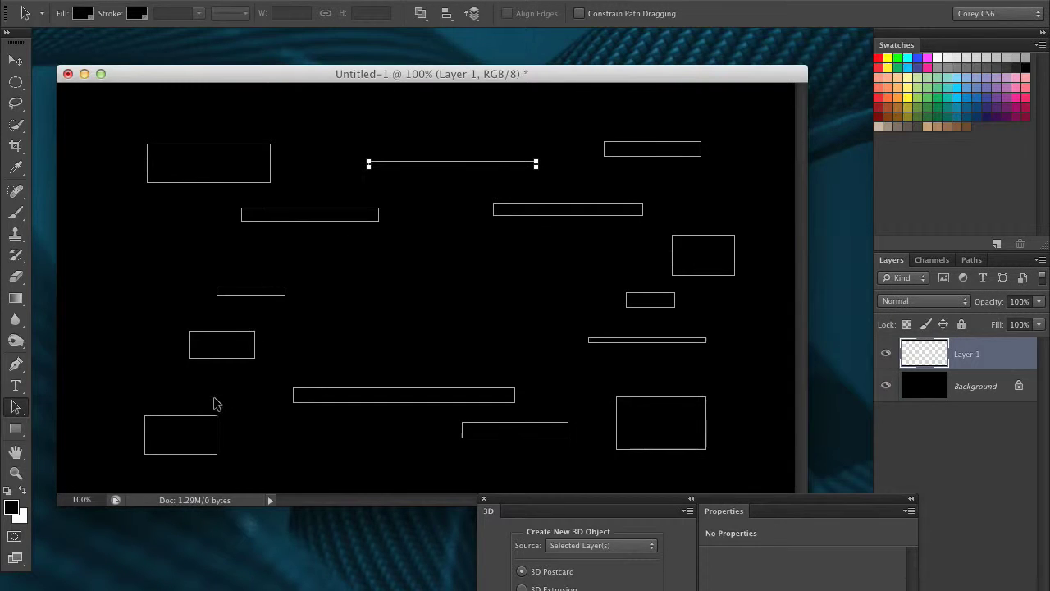
pyautogui.moveTo(199, 354); pyautogui.dragTo(156, 347)
pyautogui.moveTo(241, 291); pyautogui.dragTo(219, 287)
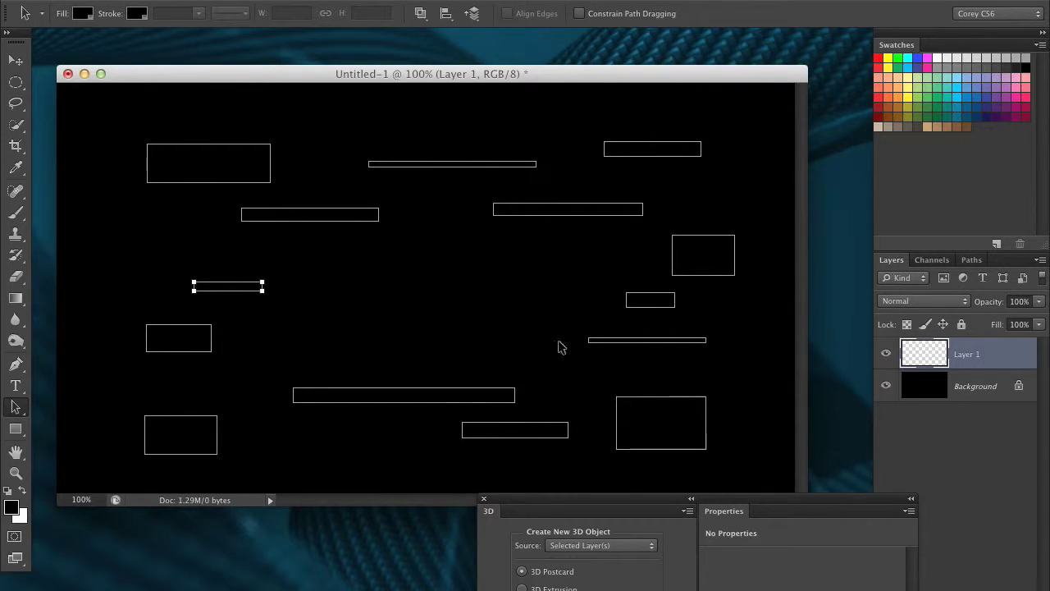
pyautogui.moveTo(506, 397); pyautogui.dragTo(496, 392)
pyautogui.click(190, 131)
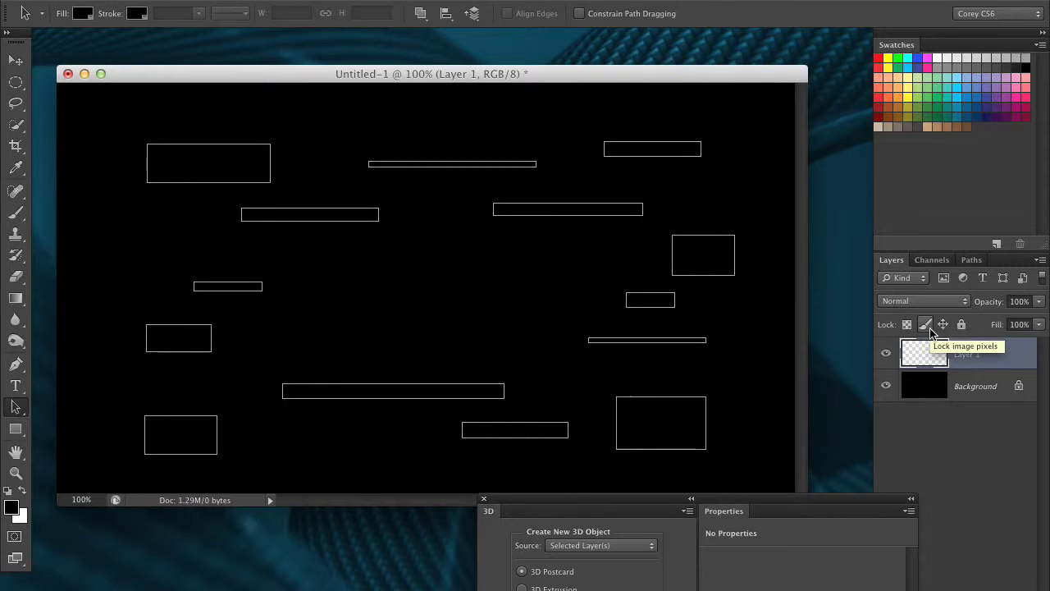
# Fill Layer 1 with solid gray and create a new 3D extrusion from all the rectangle paths.
pyautogui.hotkey('shift', 'F5')
pyautogui.click(837, 345)
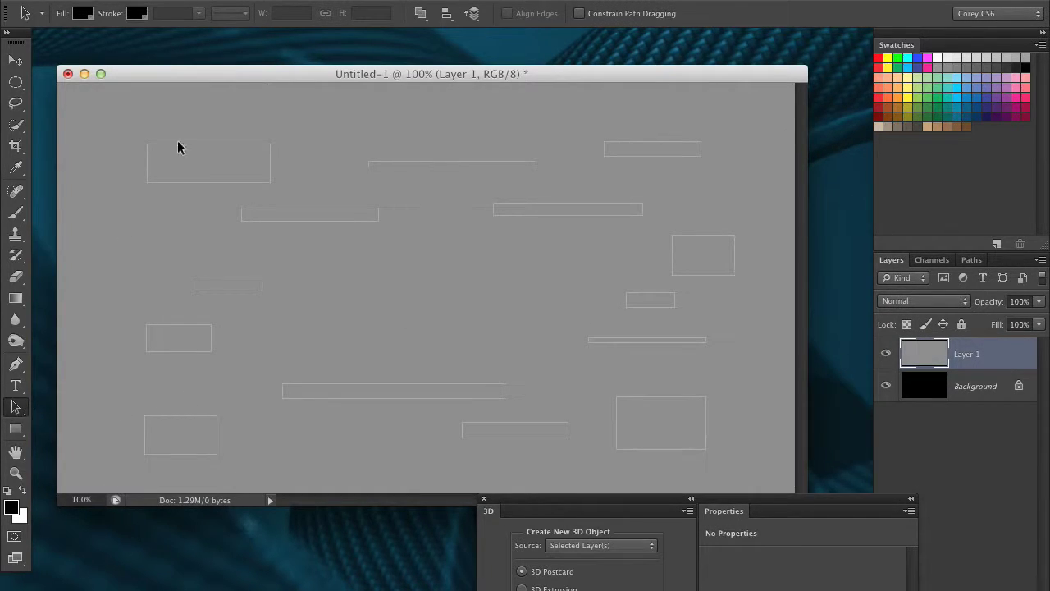
pyautogui.moveTo(708, 427); pyautogui.dragTo(760, 445)
pyautogui.click(422, 0)
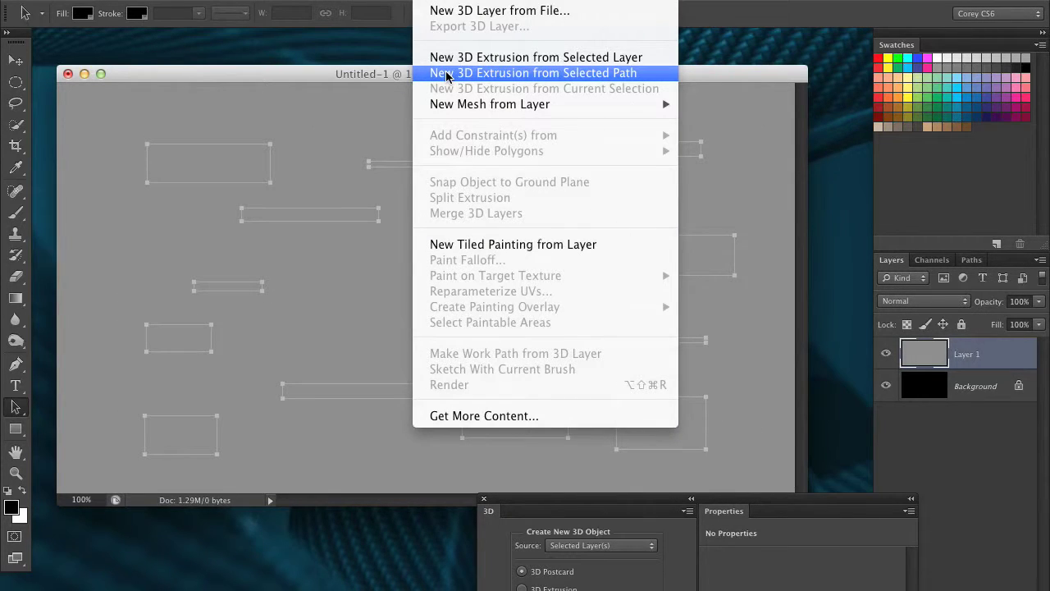
pyautogui.click(485, 74)
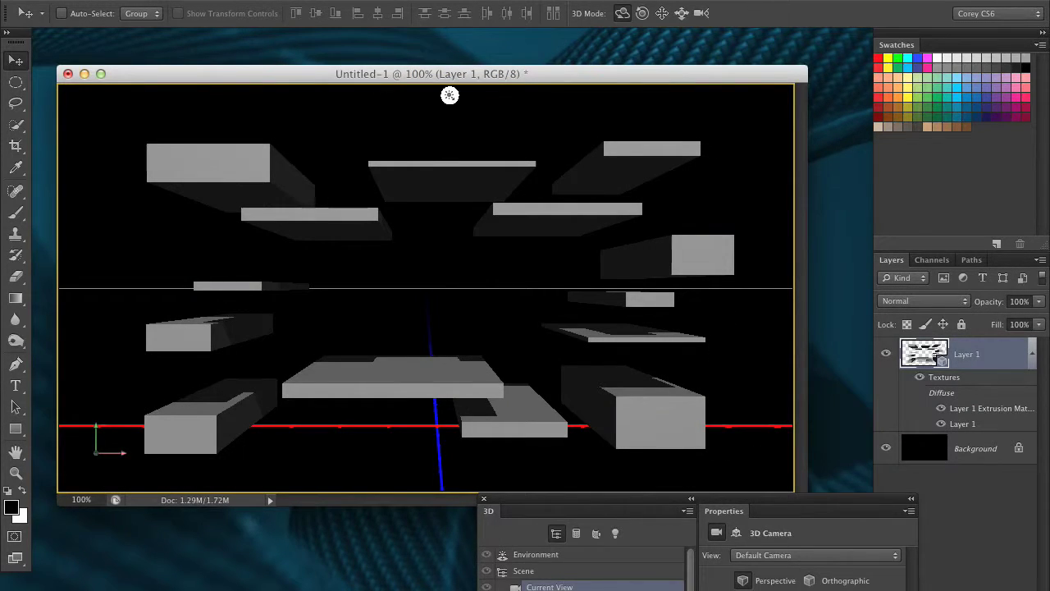
# Examine the extruded Layer 1 mesh and its mesh properties in the 3D scene.
pyautogui.moveTo(741, 196)
pyautogui.mouseDown()
pyautogui.moveTo(728, 223)
pyautogui.moveTo(571, 223)
pyautogui.moveTo(750, 197)
pyautogui.moveTo(724, 195)
pyautogui.mouseUp()
pyautogui.moveTo(716, 500); pyautogui.dragTo(655, 197)
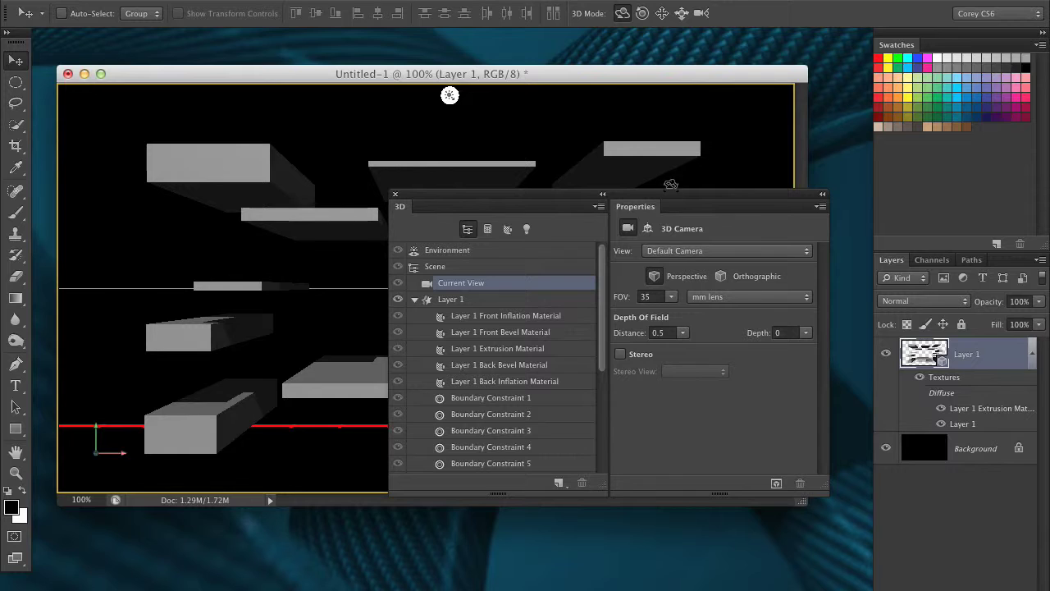
pyautogui.click(493, 300)
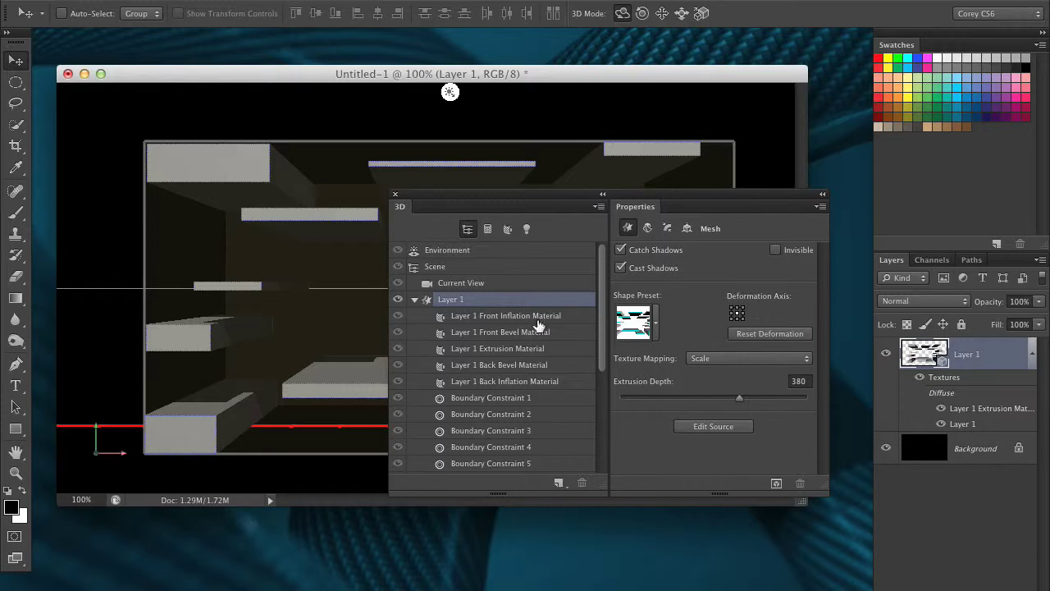
pyautogui.moveTo(574, 198); pyautogui.dragTo(553, 449)
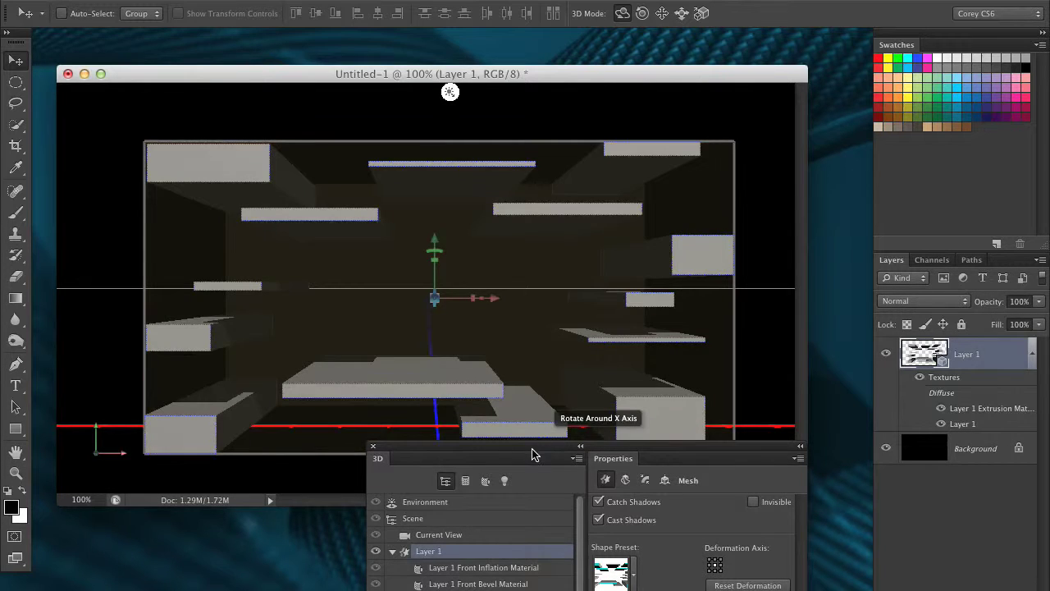
pyautogui.moveTo(553, 449); pyautogui.dragTo(565, 242)
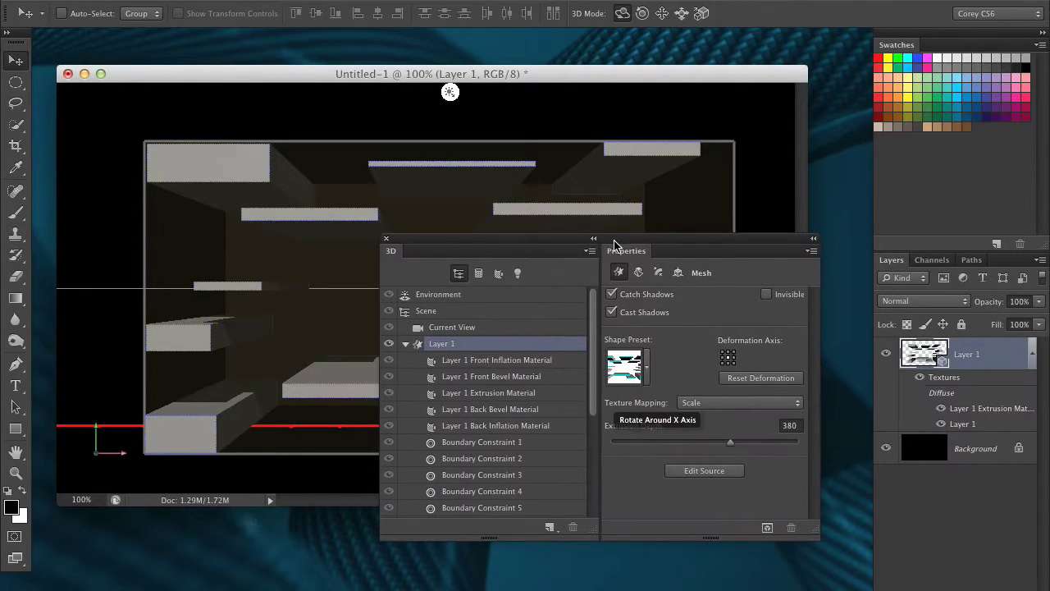
pyautogui.click(497, 361)
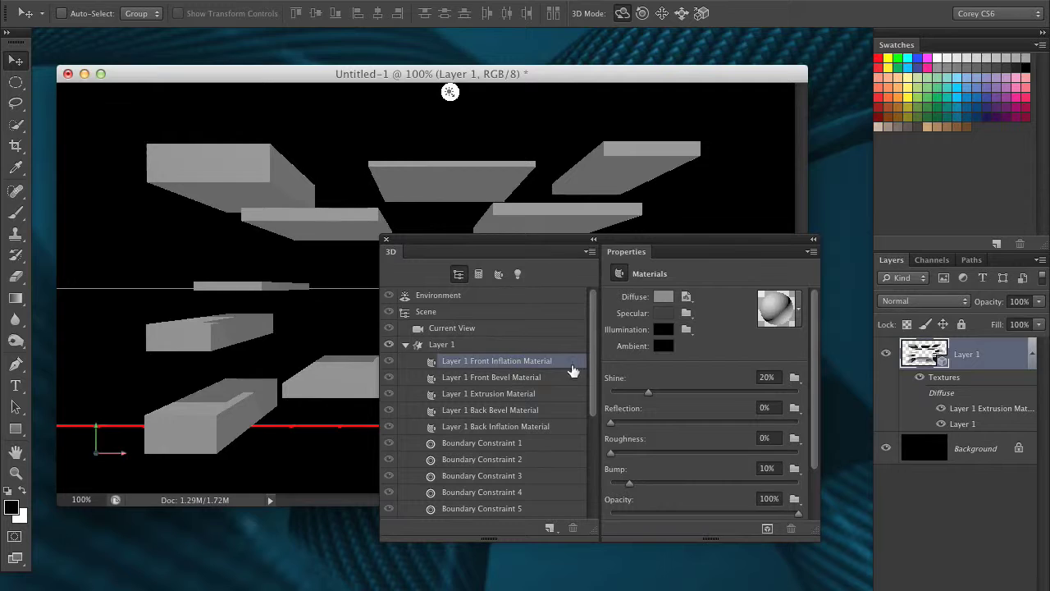
pyautogui.moveTo(642, 245); pyautogui.dragTo(629, 247)
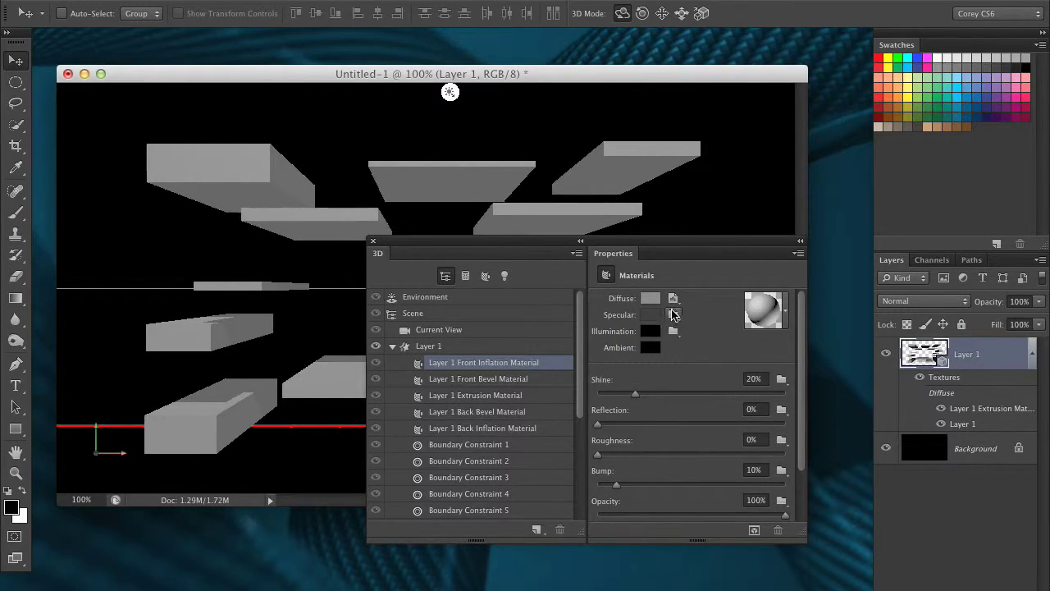
pyautogui.moveTo(793, 536); pyautogui.dragTo(799, 588)
pyautogui.moveTo(679, 244); pyautogui.dragTo(678, 161)
pyautogui.moveTo(577, 445); pyautogui.dragTo(581, 538)
pyautogui.click(781, 494)
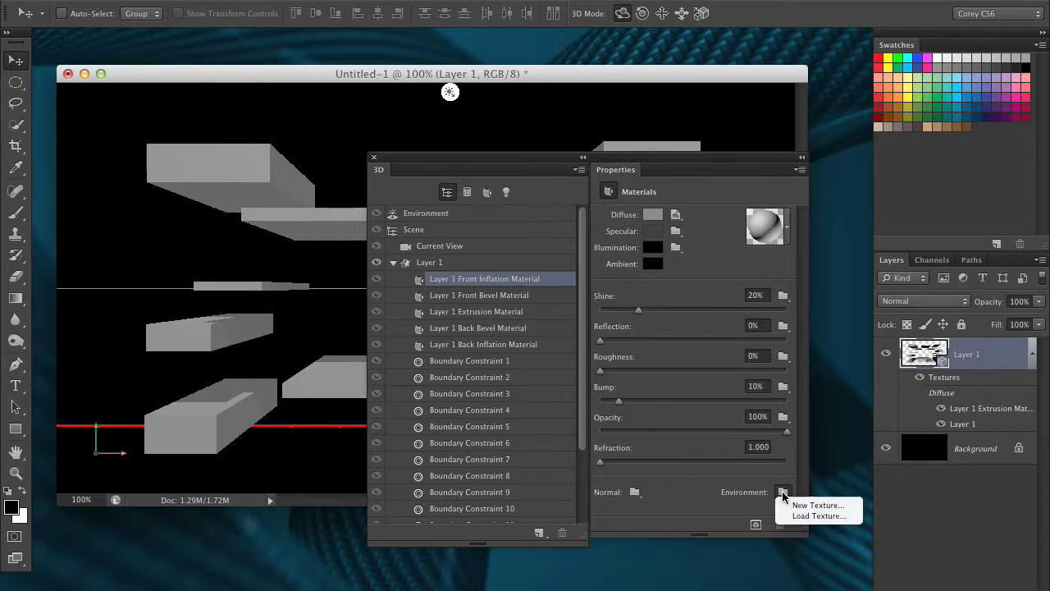
pyautogui.click(814, 516)
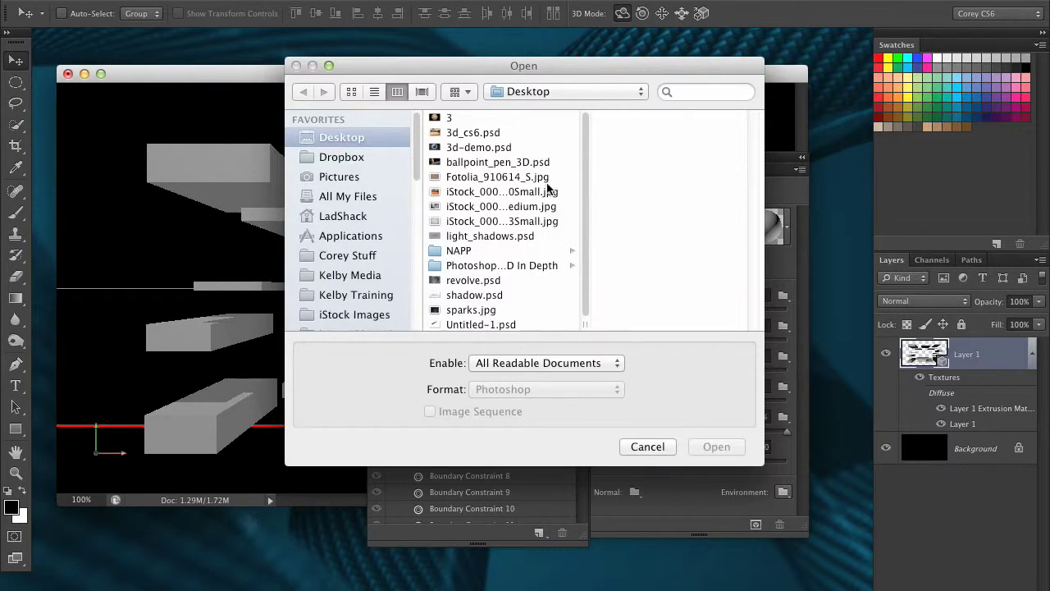
pyautogui.click(522, 206)
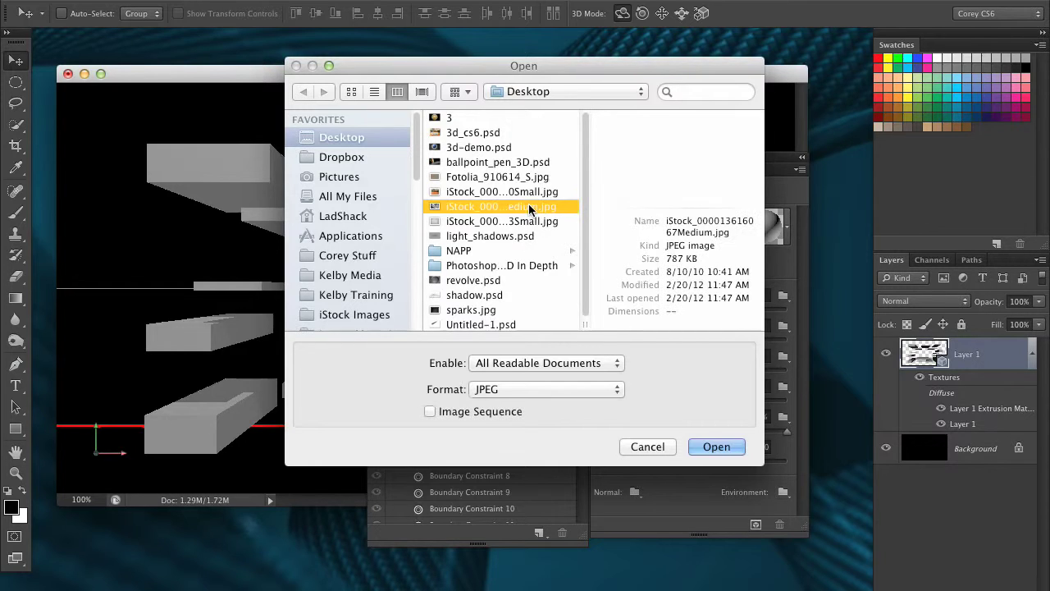
pyautogui.click(716, 446)
pyautogui.moveTo(650, 170); pyautogui.dragTo(803, 229)
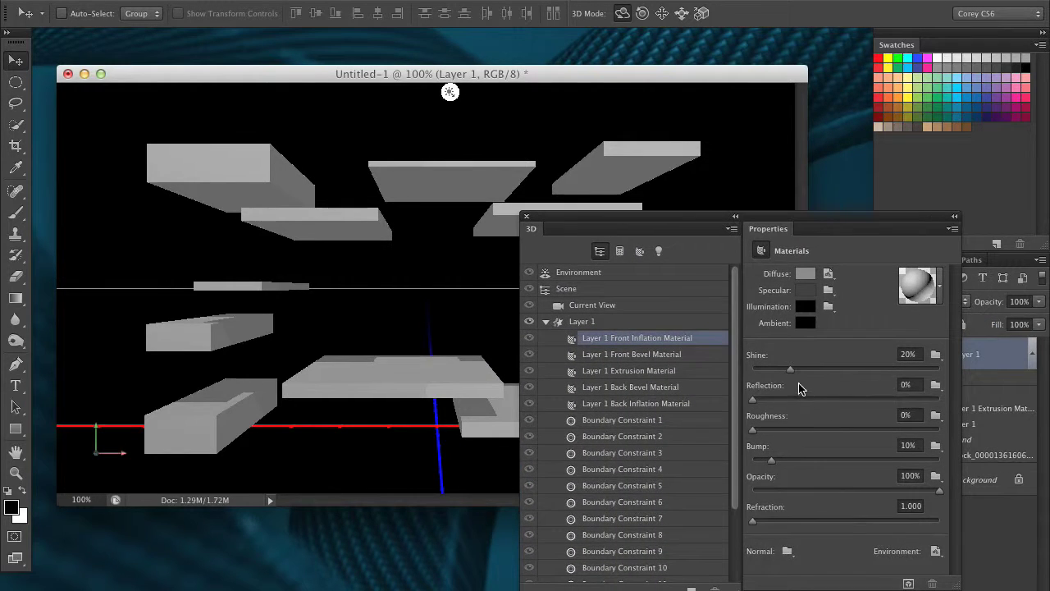
pyautogui.moveTo(757, 404); pyautogui.dragTo(940, 398)
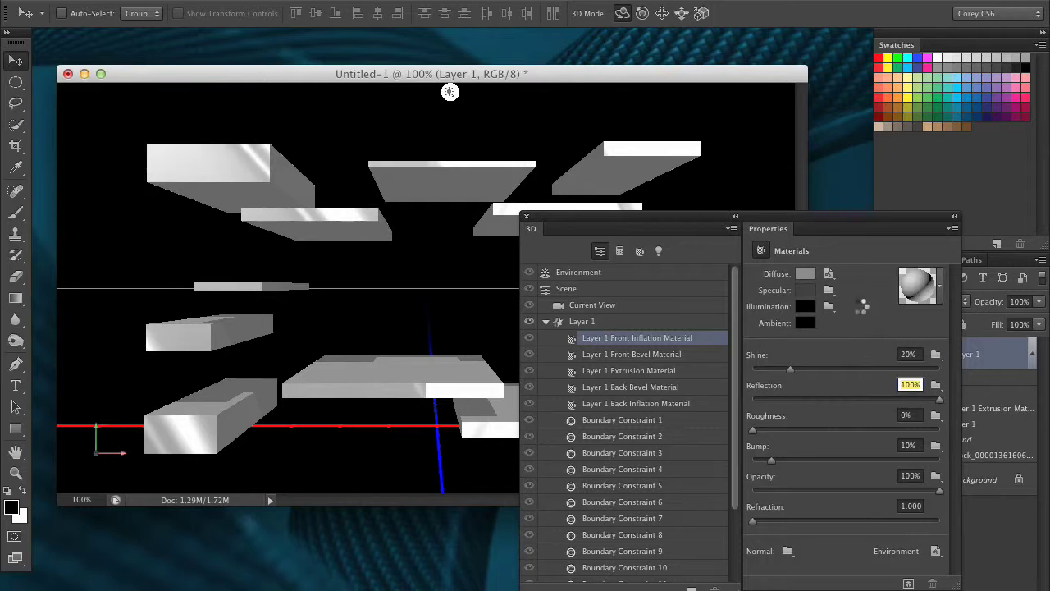
# Select the Current View camera and orbit it slightly to see the reflective blocks at an angle.
pyautogui.moveTo(645, 215); pyautogui.dragTo(782, 307)
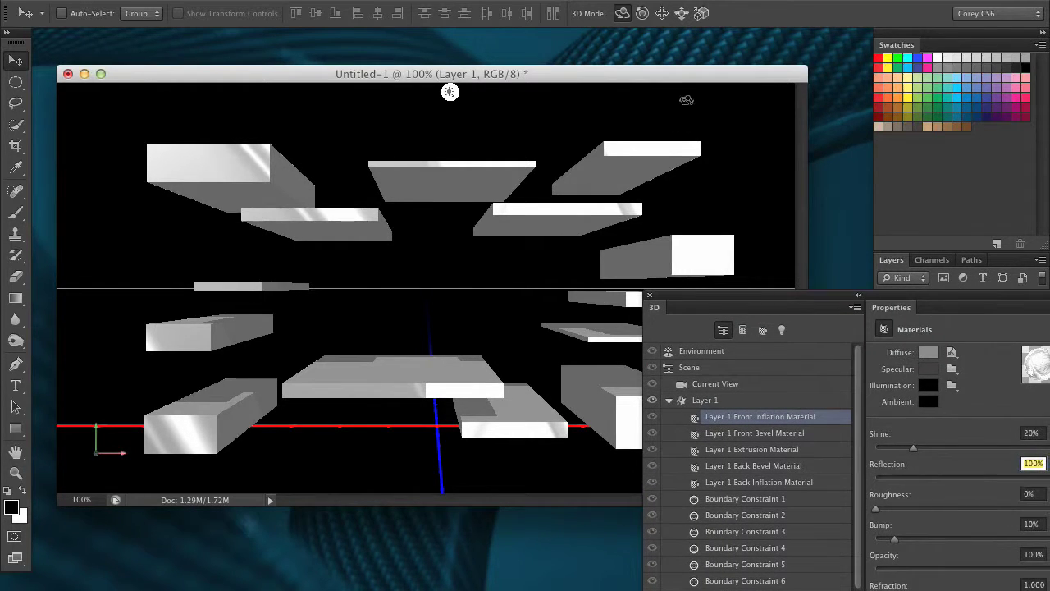
pyautogui.click(730, 385)
pyautogui.moveTo(741, 222); pyautogui.dragTo(747, 191)
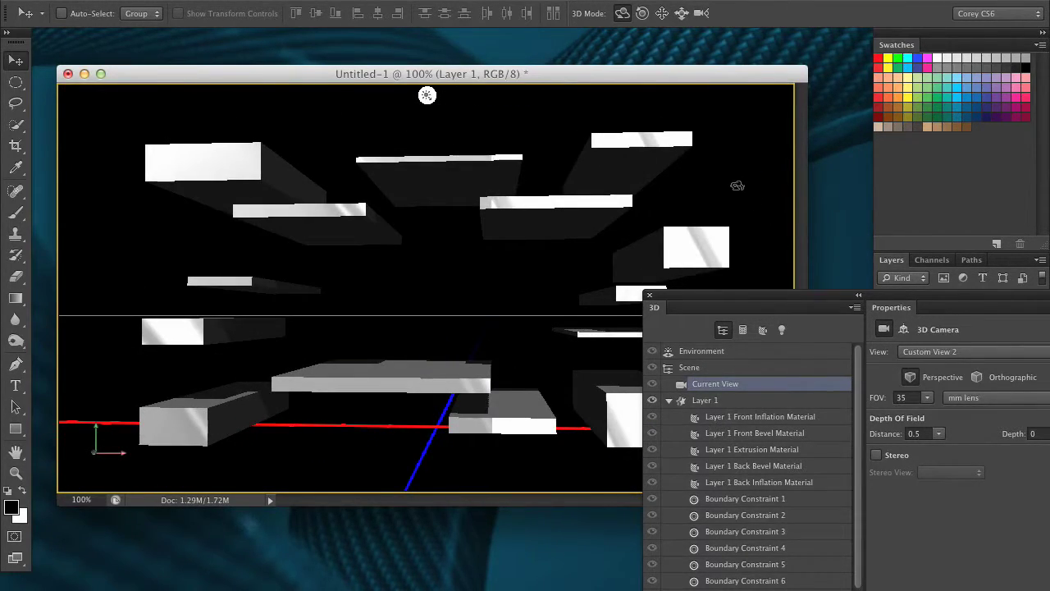
pyautogui.moveTo(716, 306); pyautogui.dragTo(693, 256)
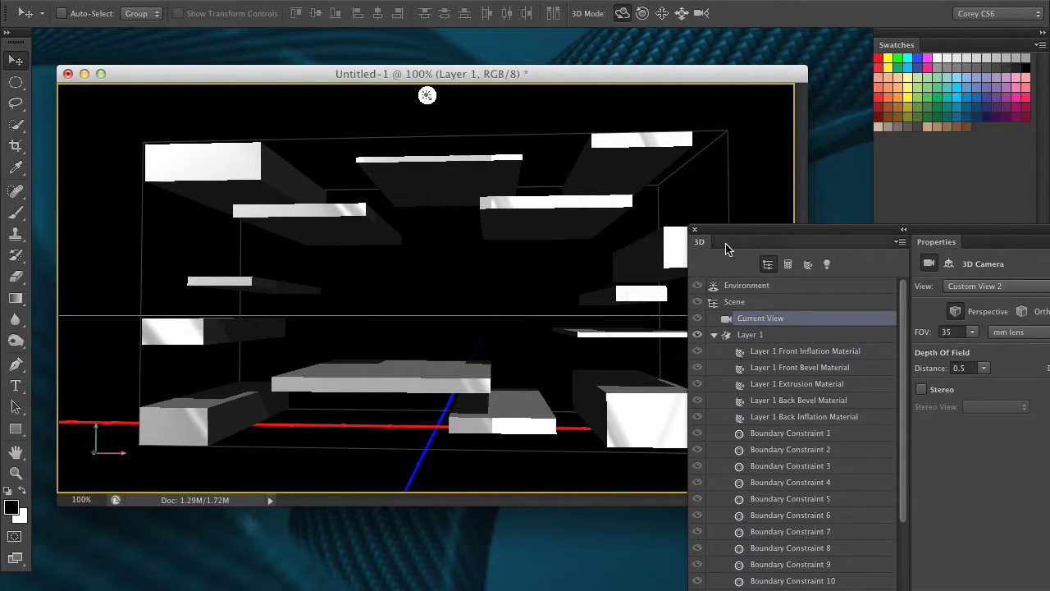
pyautogui.click(794, 383)
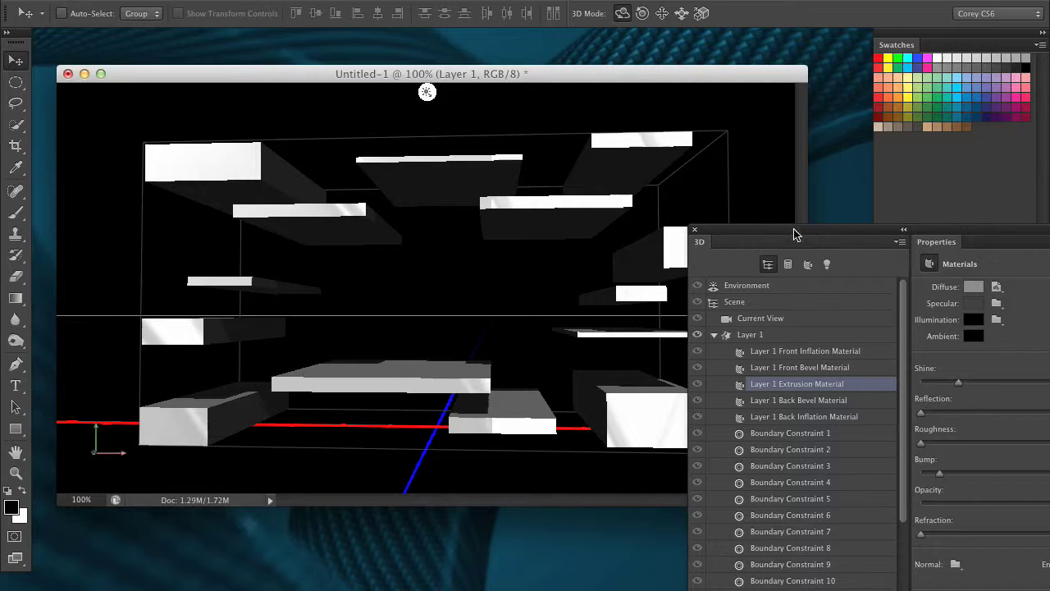
pyautogui.moveTo(795, 233); pyautogui.dragTo(587, 216)
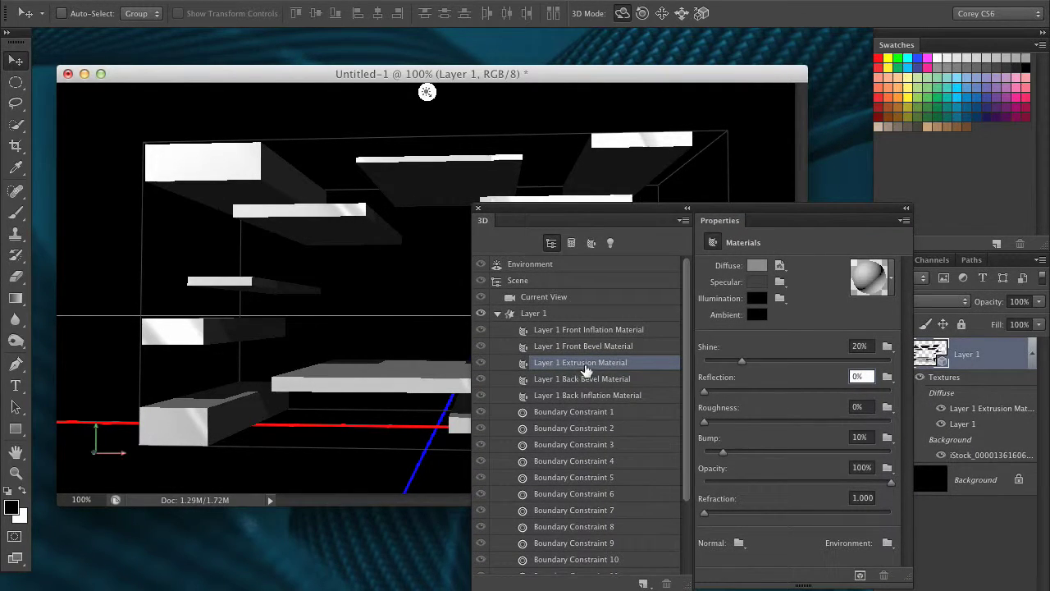
pyautogui.click(887, 542)
pyautogui.click(903, 566)
pyautogui.click(501, 206)
pyautogui.click(717, 447)
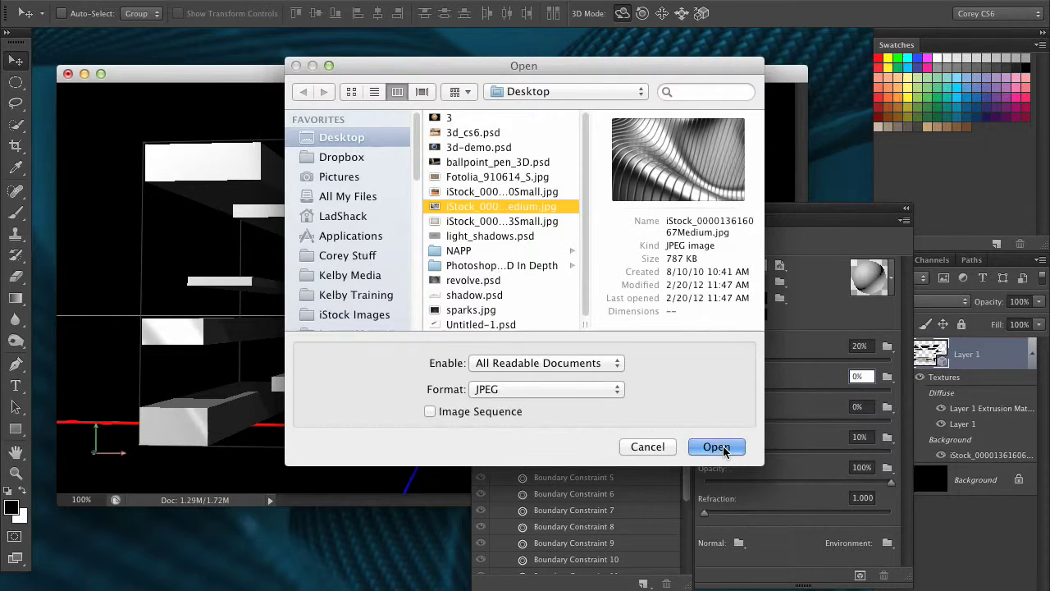
pyautogui.moveTo(706, 391); pyautogui.dragTo(898, 394)
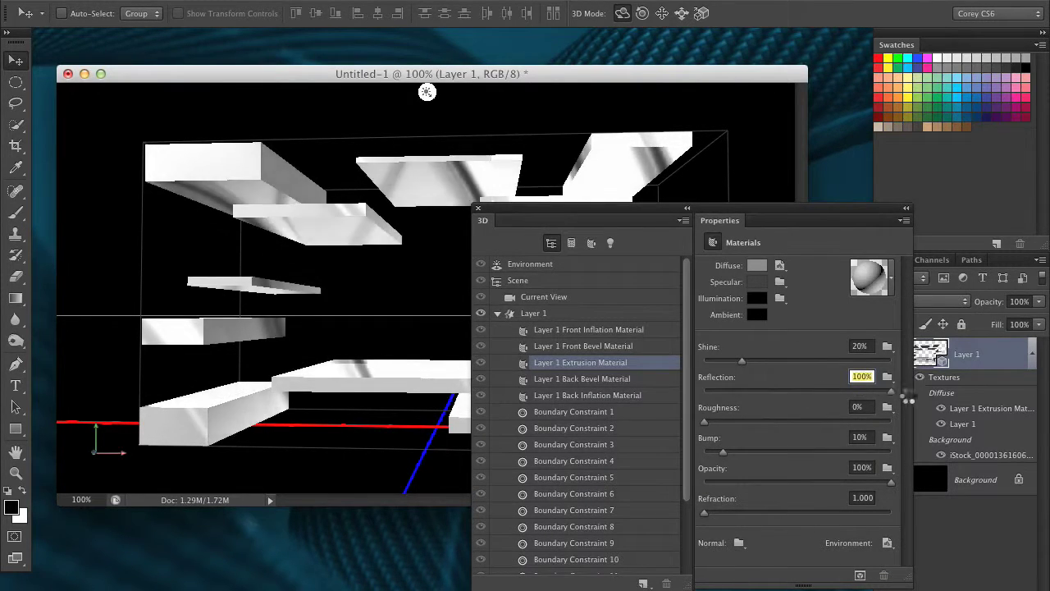
# Orbit the Current View camera to a more frontal angle on the blocks and bring the 3D panels back over the canvas.
pyautogui.moveTo(648, 210); pyautogui.dragTo(753, 346)
pyautogui.click(649, 432)
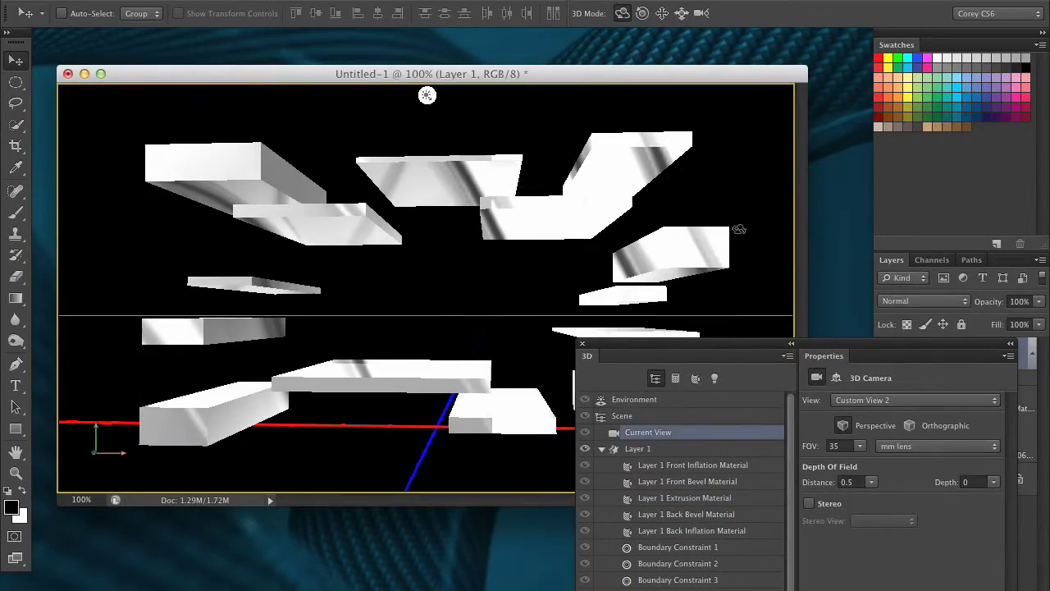
pyautogui.moveTo(728, 297); pyautogui.dragTo(791, 269)
pyautogui.moveTo(748, 366); pyautogui.dragTo(583, 187)
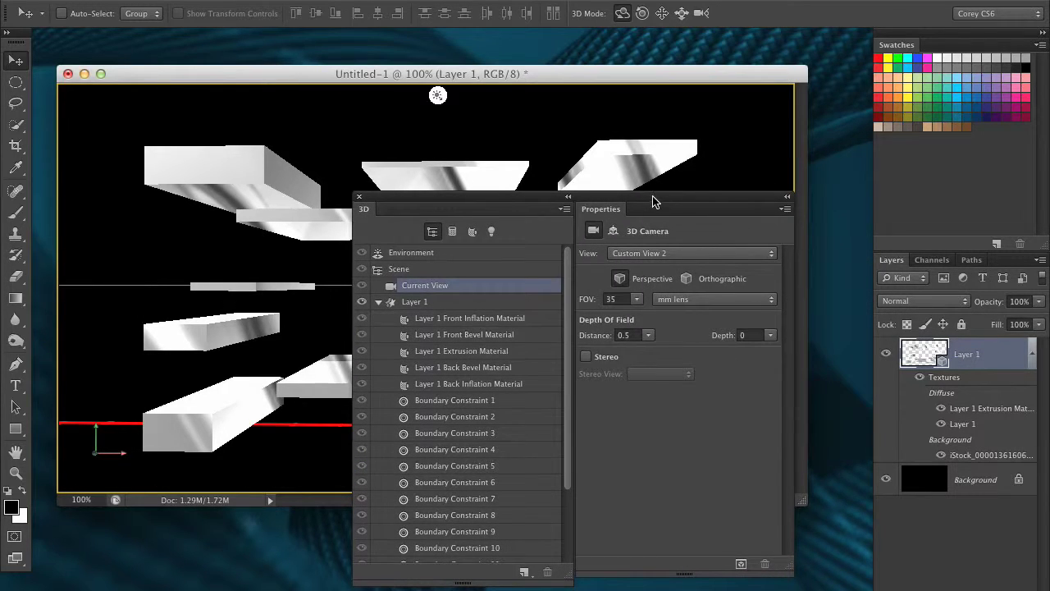
pyautogui.moveTo(654, 201); pyautogui.dragTo(615, 215)
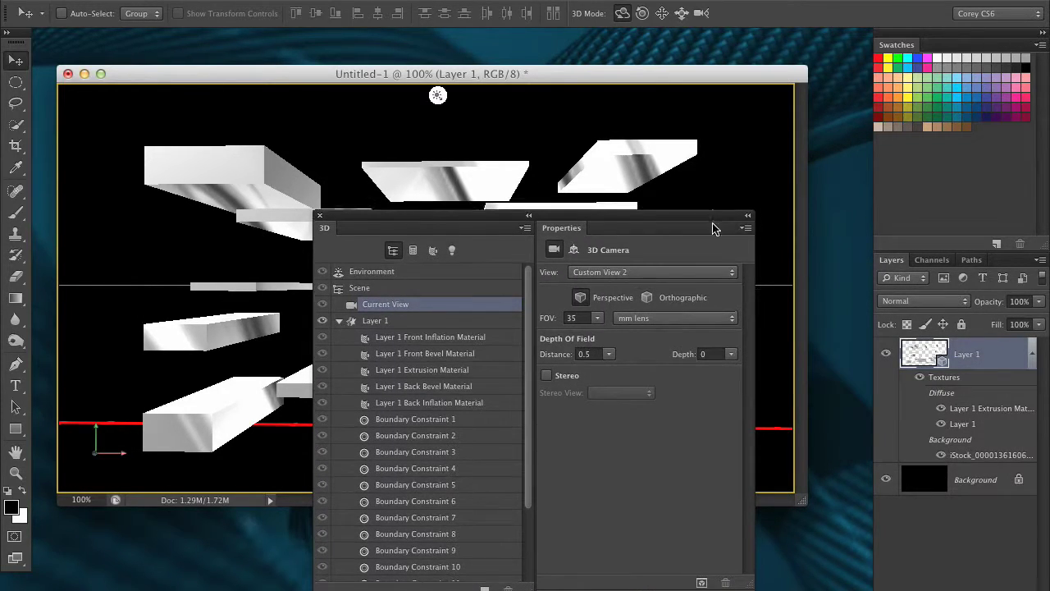
# Fill the Layer 1 Extrusion Material's diffuse texture with black and save it back to the 3D layer.
pyautogui.moveTo(741, 227); pyautogui.dragTo(763, 470)
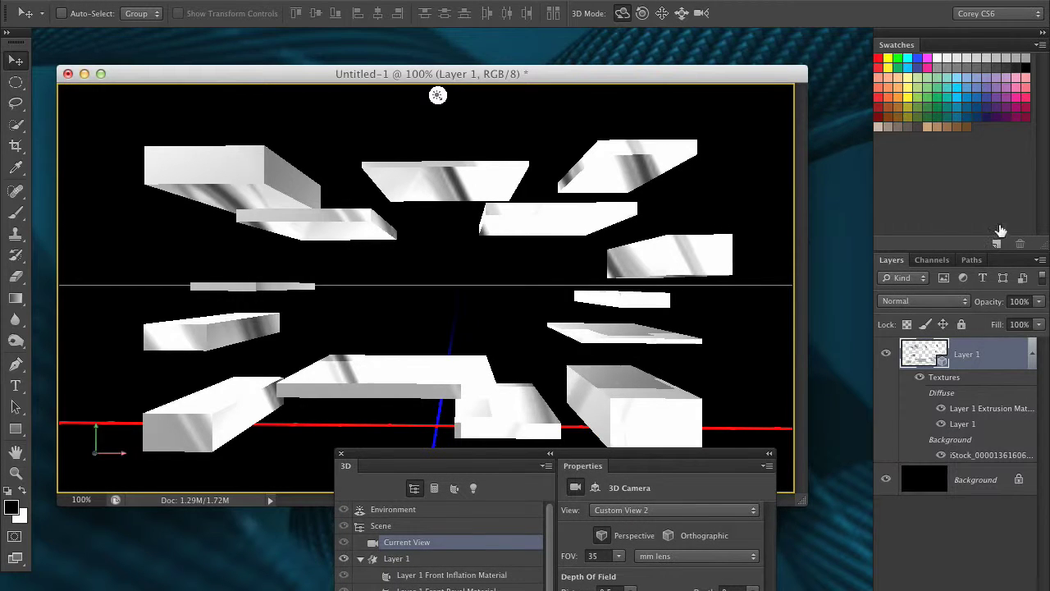
pyautogui.doubleClick(977, 410)
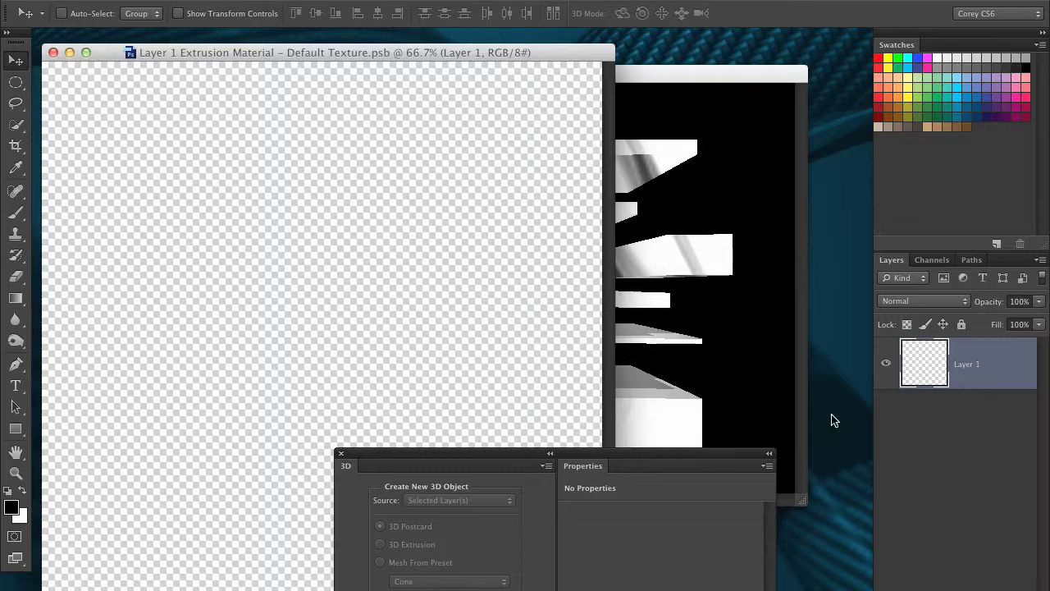
pyautogui.press('super+w')
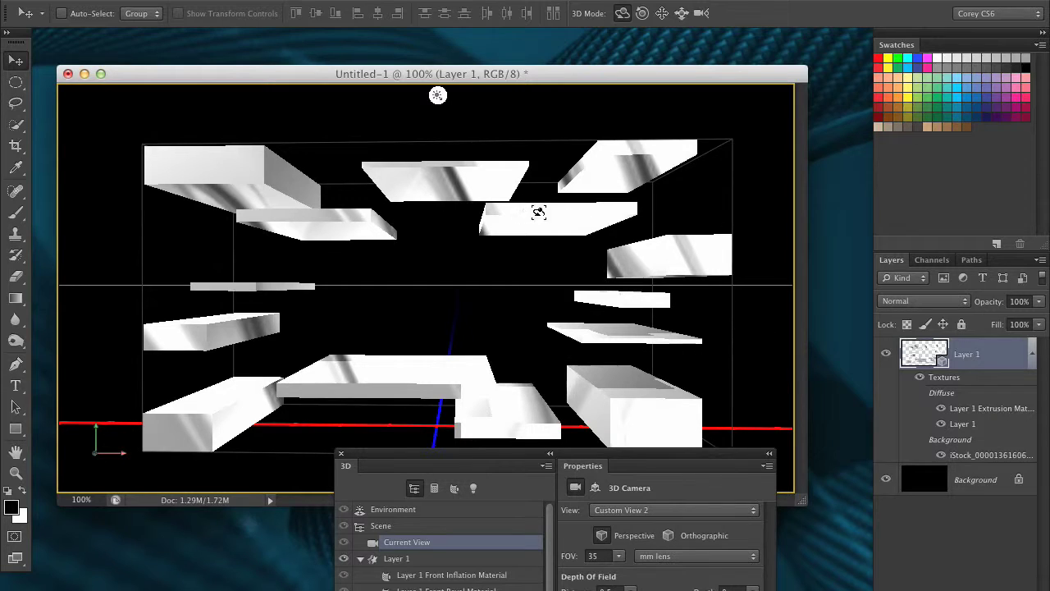
pyautogui.doubleClick(971, 410)
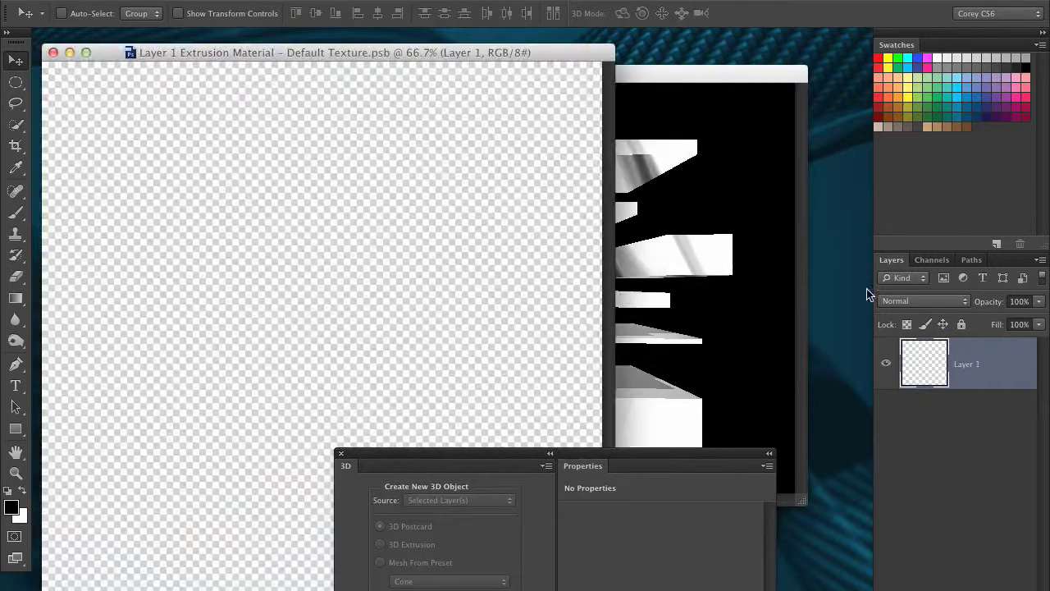
pyautogui.hotkey('alt', 'BackSpace')
pyautogui.press('super+w')
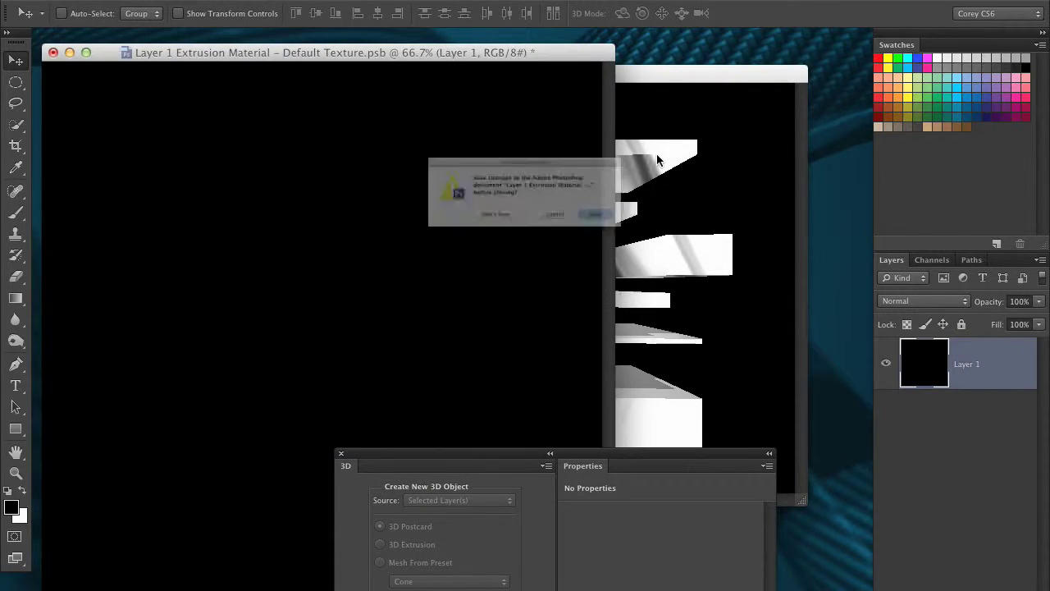
pyautogui.press('Return')
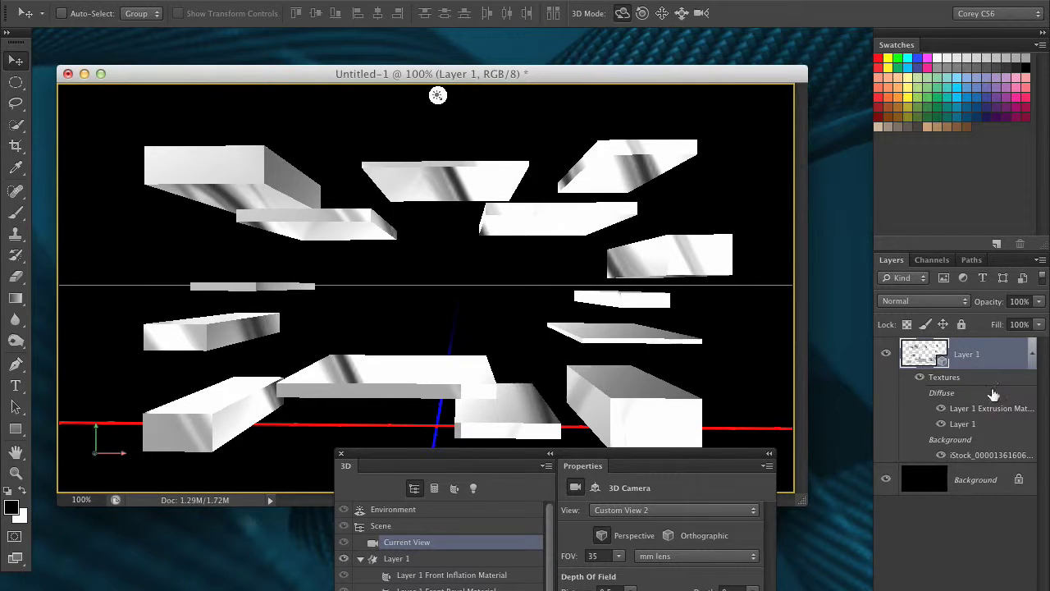
# Fill the Layer 1 diffuse texture with black, save it, and orbit the camera to view the blocks more from the side.
pyautogui.doubleClick(963, 424)
pyautogui.hotkey('alt', 'BackSpace')
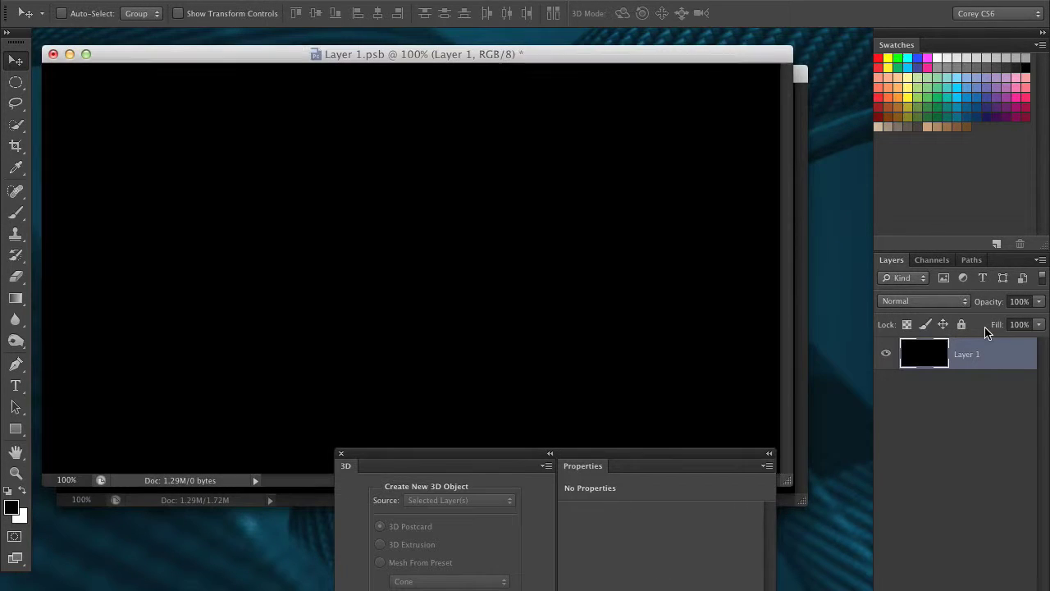
pyautogui.press('super+w')
pyautogui.press('Return')
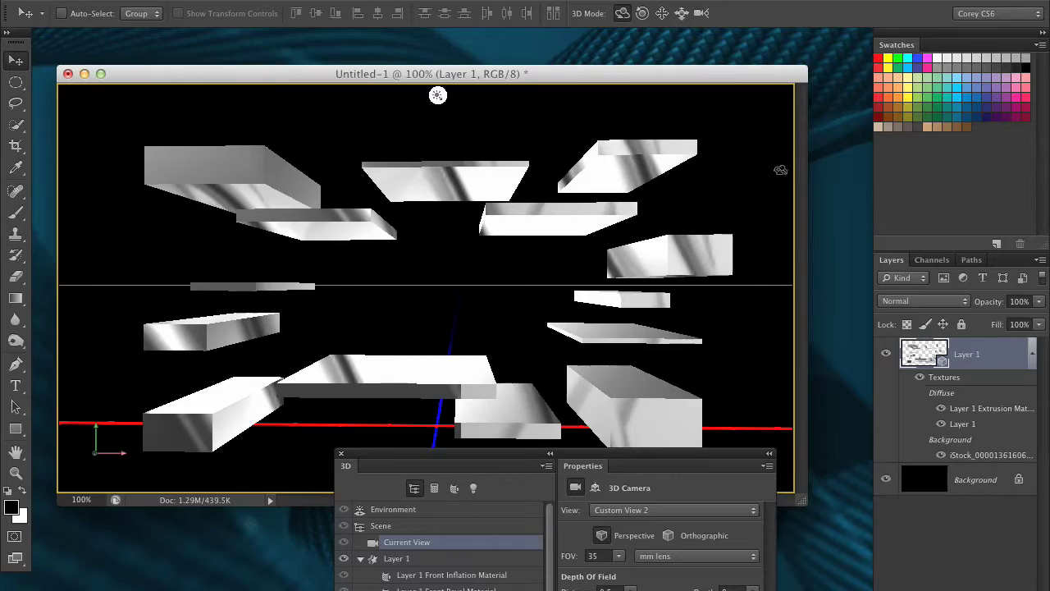
pyautogui.moveTo(759, 211)
pyautogui.mouseDown()
pyautogui.moveTo(758, 222)
pyautogui.moveTo(711, 231)
pyautogui.moveTo(772, 215)
pyautogui.moveTo(741, 216)
pyautogui.mouseUp()
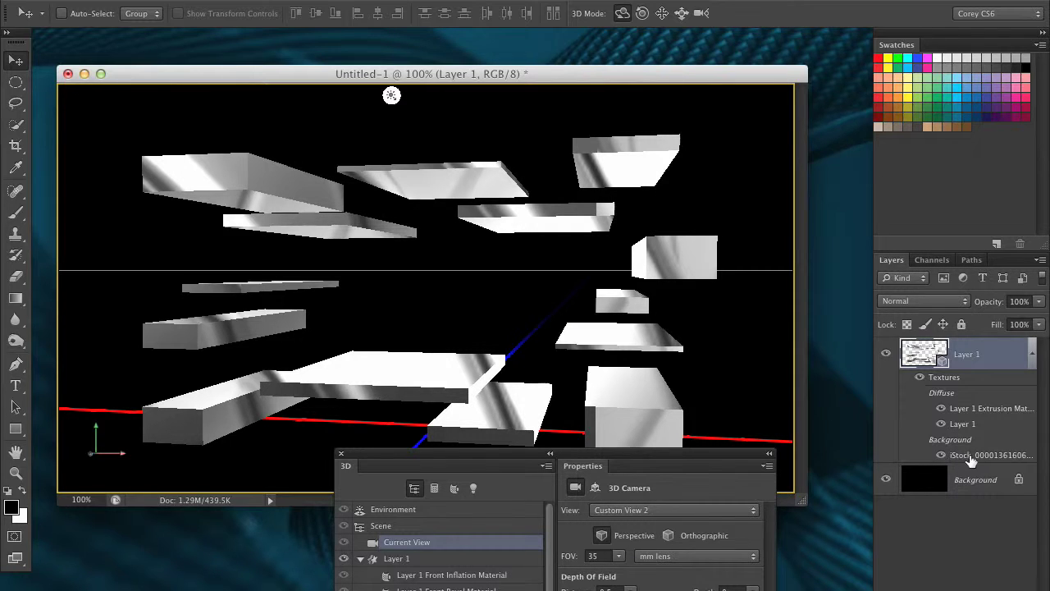
pyautogui.moveTo(639, 461); pyautogui.dragTo(715, 244)
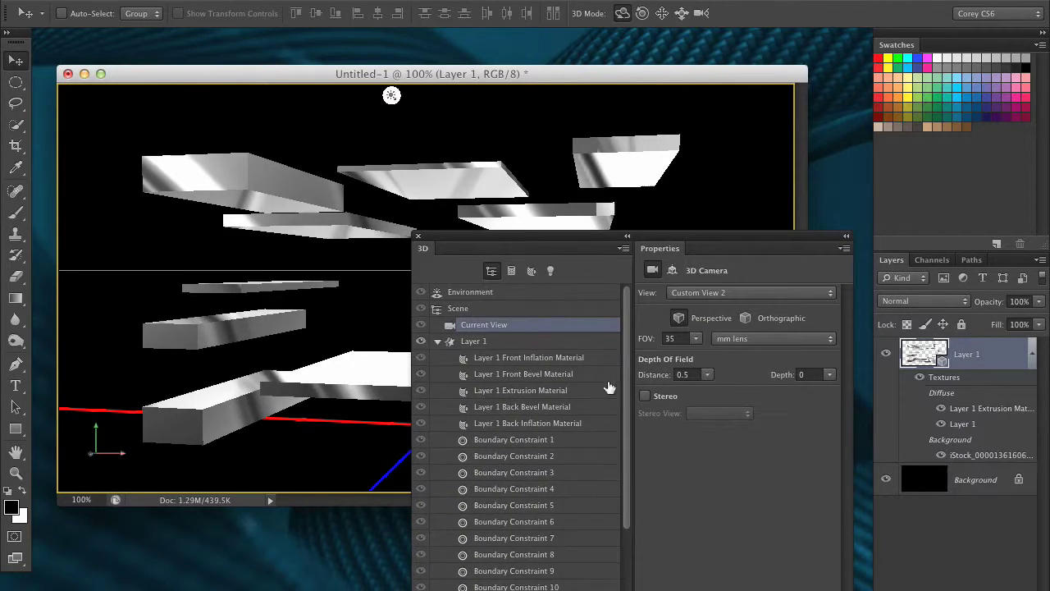
pyautogui.moveTo(627, 371); pyautogui.dragTo(627, 348)
pyautogui.doubleClick(990, 456)
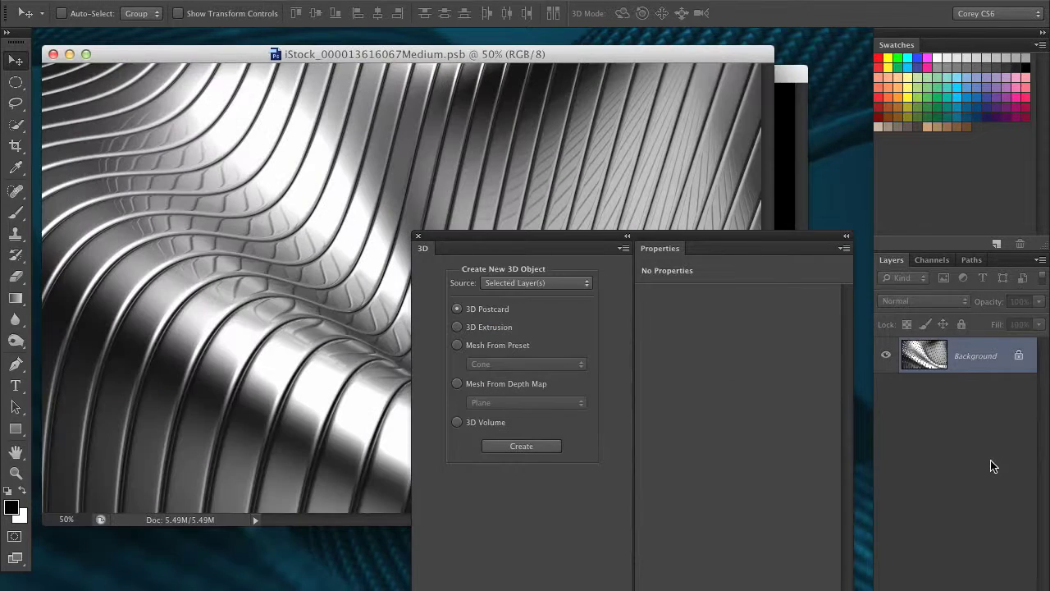
pyautogui.moveTo(648, 238); pyautogui.dragTo(633, 549)
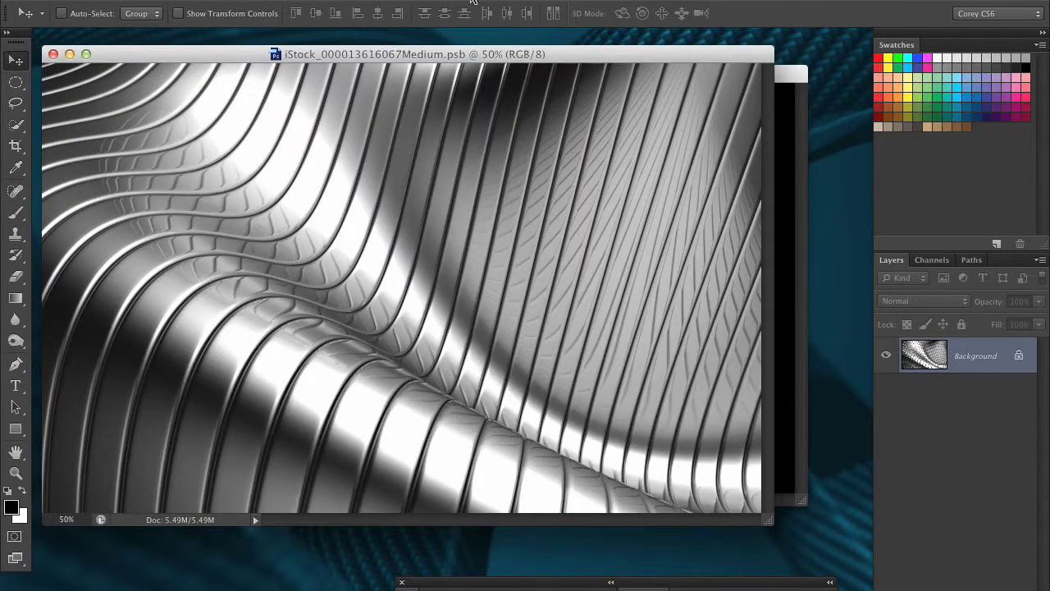
pyautogui.click(388, 1)
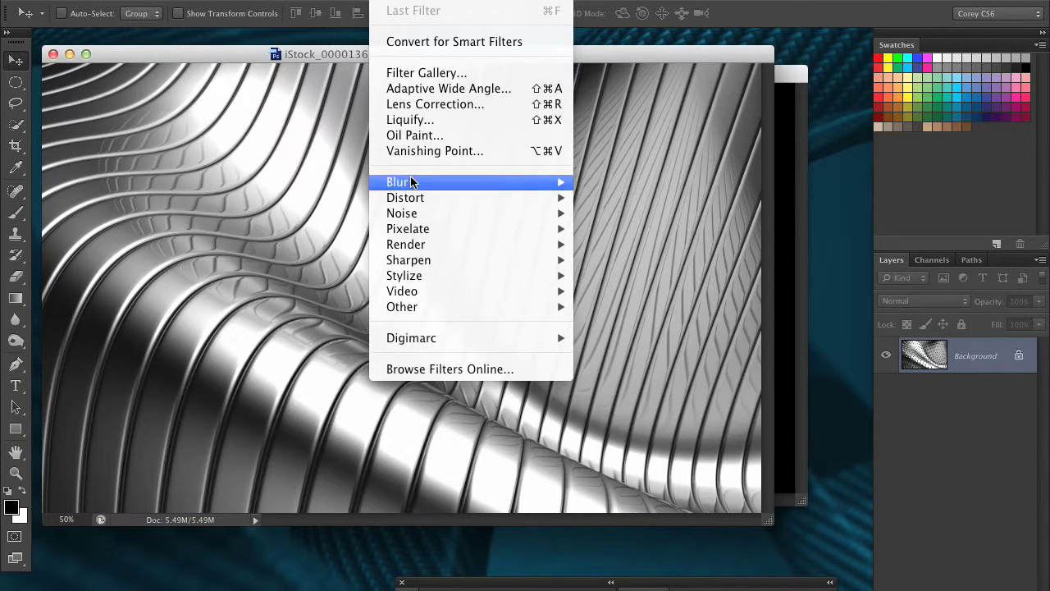
pyautogui.moveTo(493, 182)
pyautogui.click(628, 338)
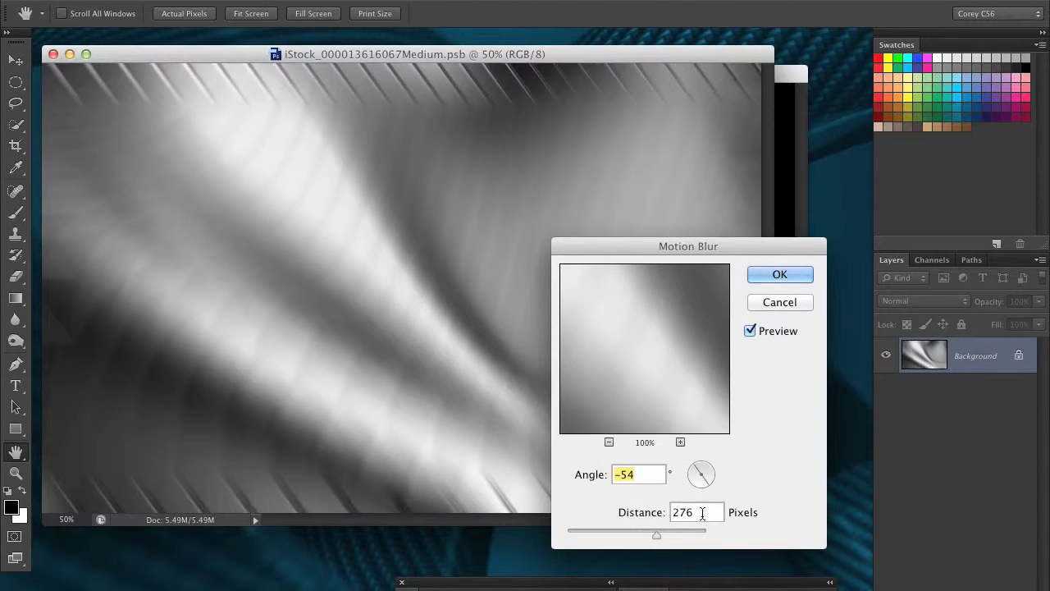
pyautogui.doubleClick(702, 514)
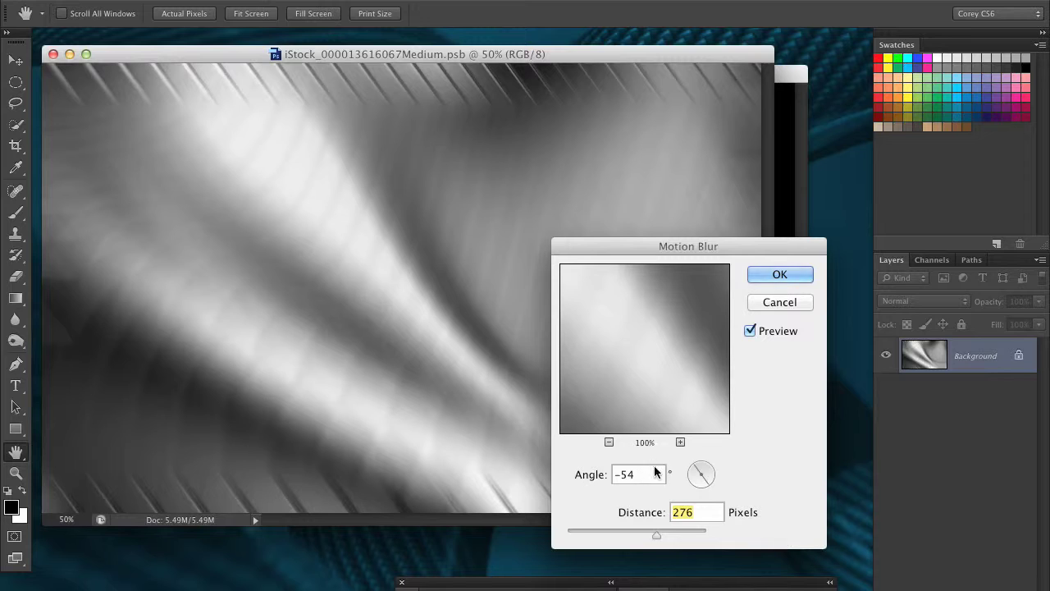
pyautogui.write('100')
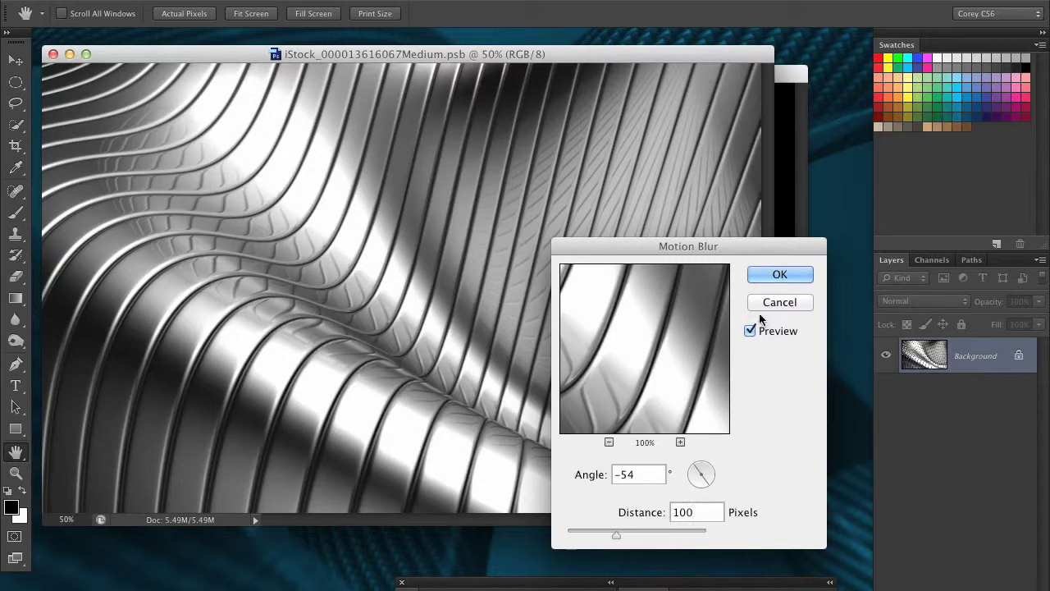
pyautogui.doubleClick(683, 513)
pyautogui.write('50')
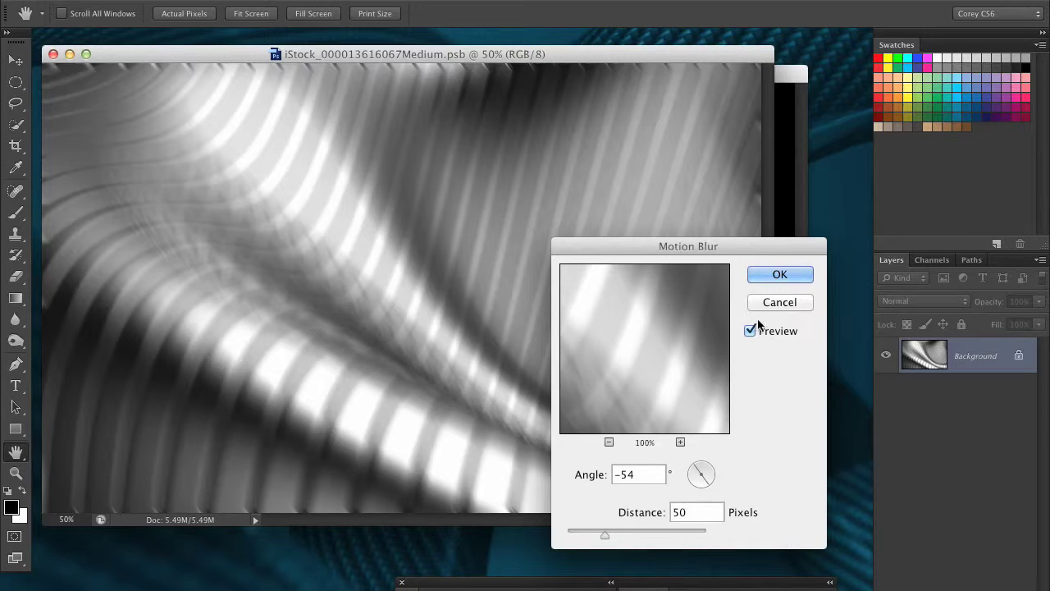
pyautogui.click(776, 278)
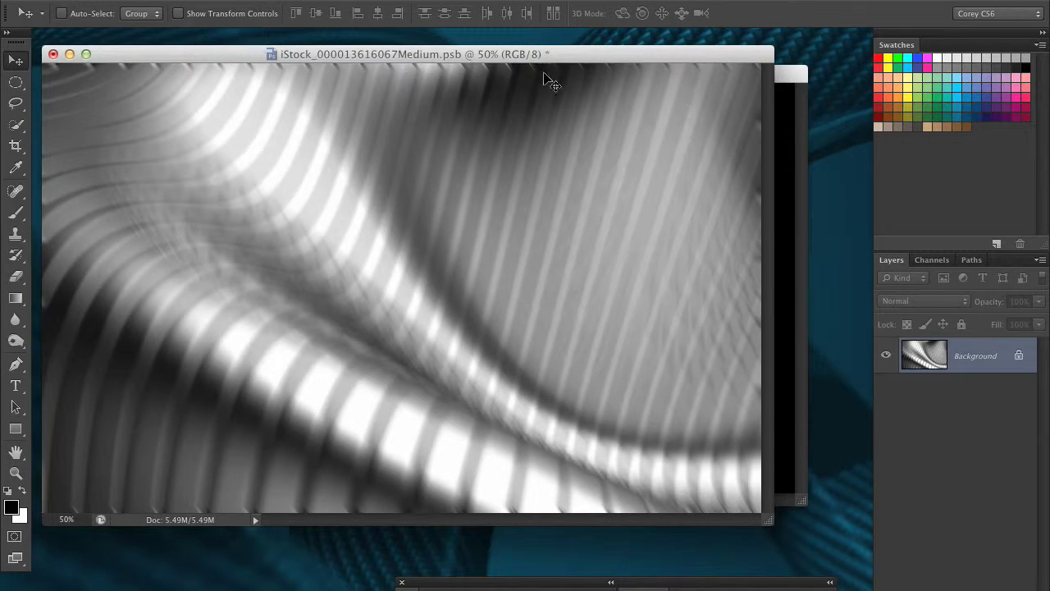
pyautogui.press('super+w')
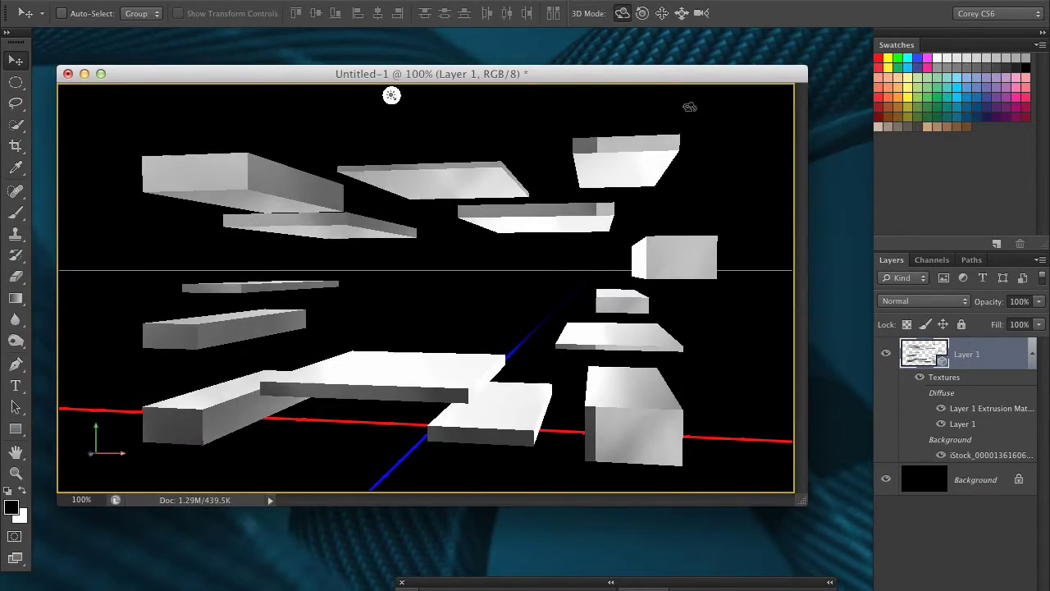
pyautogui.moveTo(755, 204)
pyautogui.mouseDown()
pyautogui.moveTo(727, 225)
pyautogui.moveTo(745, 234)
pyautogui.moveTo(771, 220)
pyautogui.moveTo(744, 217)
pyautogui.mouseUp()
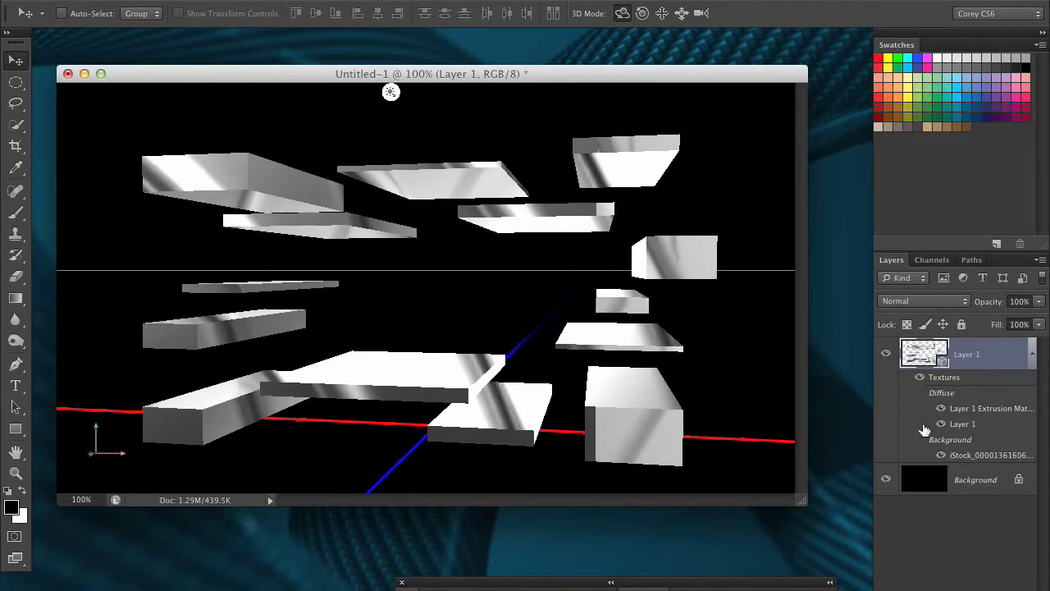
pyautogui.doubleClick(960, 456)
pyautogui.click(394, 0)
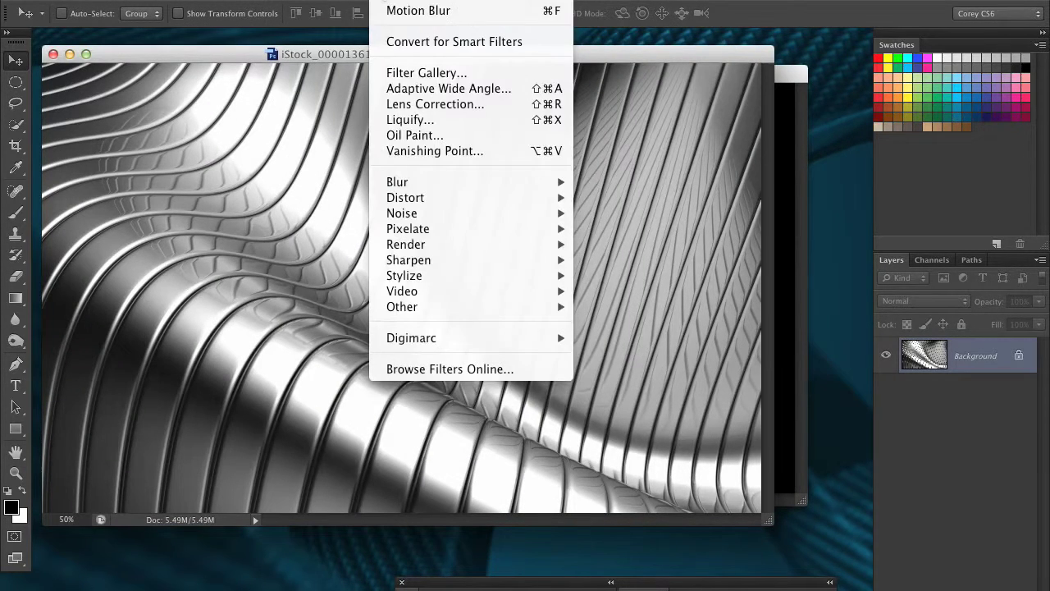
pyautogui.moveTo(419, 184)
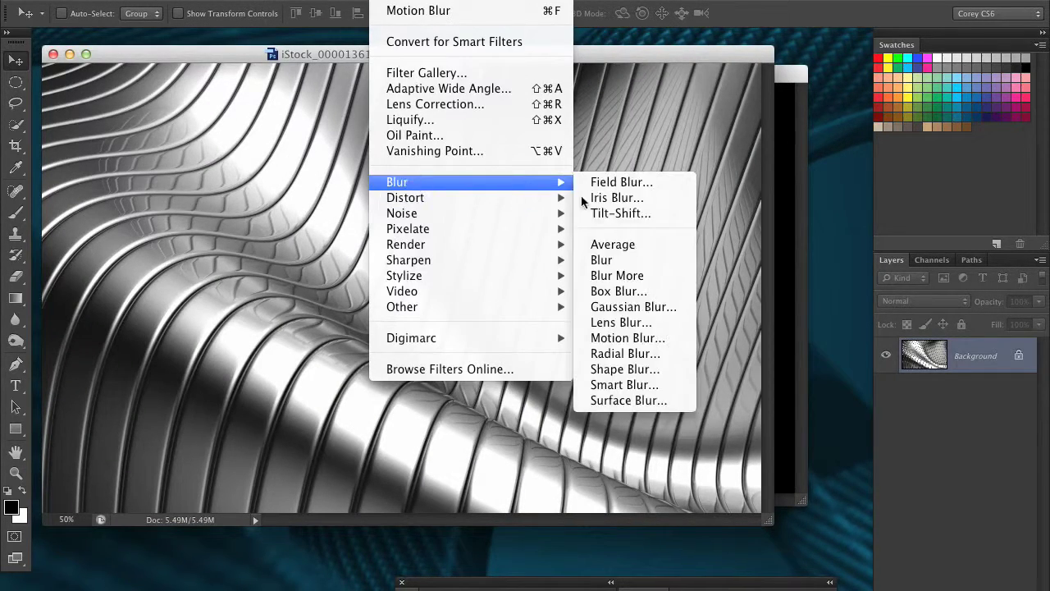
pyautogui.click(669, 338)
pyautogui.doubleClick(684, 509)
pyautogui.write('25')
pyautogui.click(780, 275)
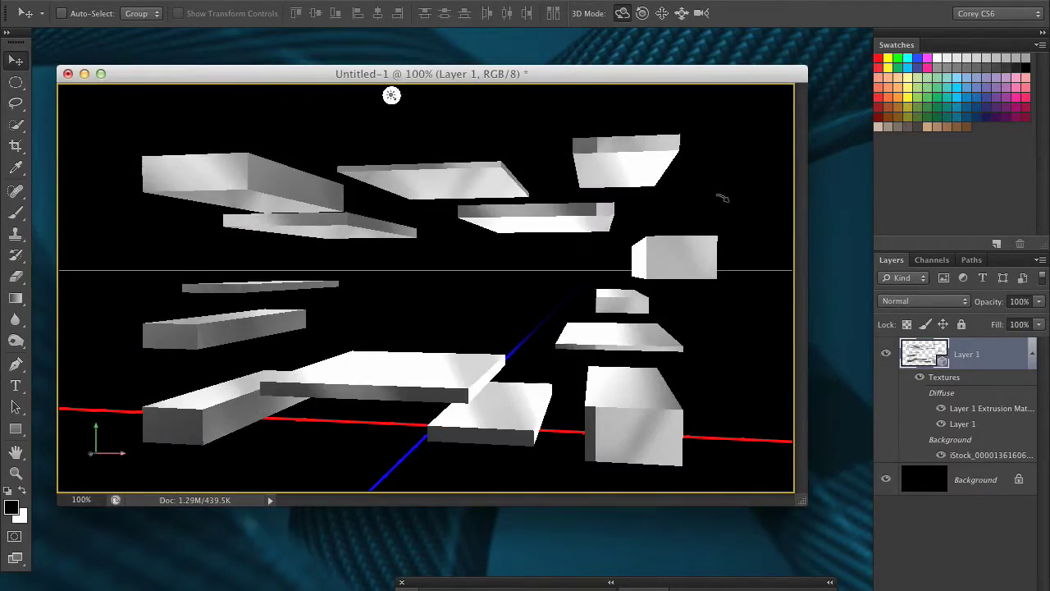
# From a more frontal camera view, increase Layer 1's extrusion depth to stretch the blocks farther back, and tilt the mesh slightly.
pyautogui.moveTo(723, 198); pyautogui.dragTo(757, 202)
pyautogui.moveTo(694, 583); pyautogui.dragTo(712, 261)
pyautogui.click(547, 354)
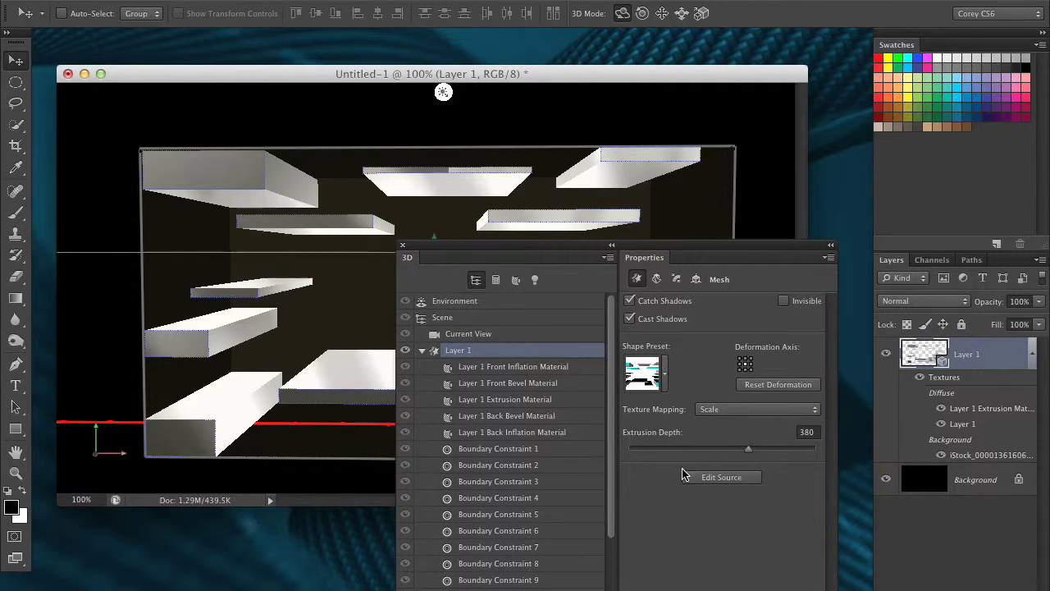
pyautogui.moveTo(748, 450); pyautogui.dragTo(782, 449)
pyautogui.moveTo(653, 246); pyautogui.dragTo(689, 516)
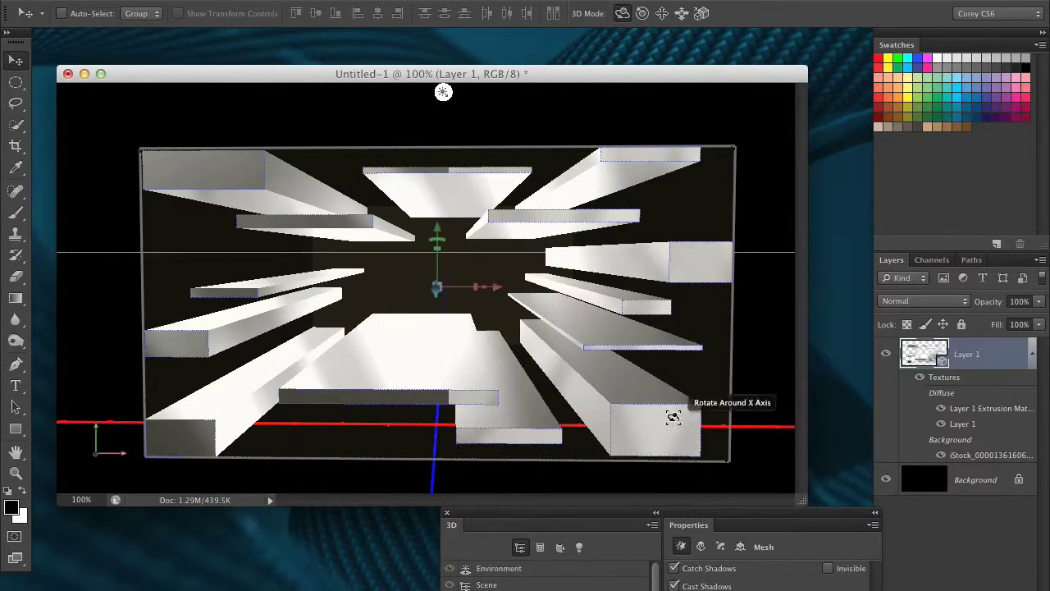
pyautogui.moveTo(752, 290); pyautogui.dragTo(748, 286)
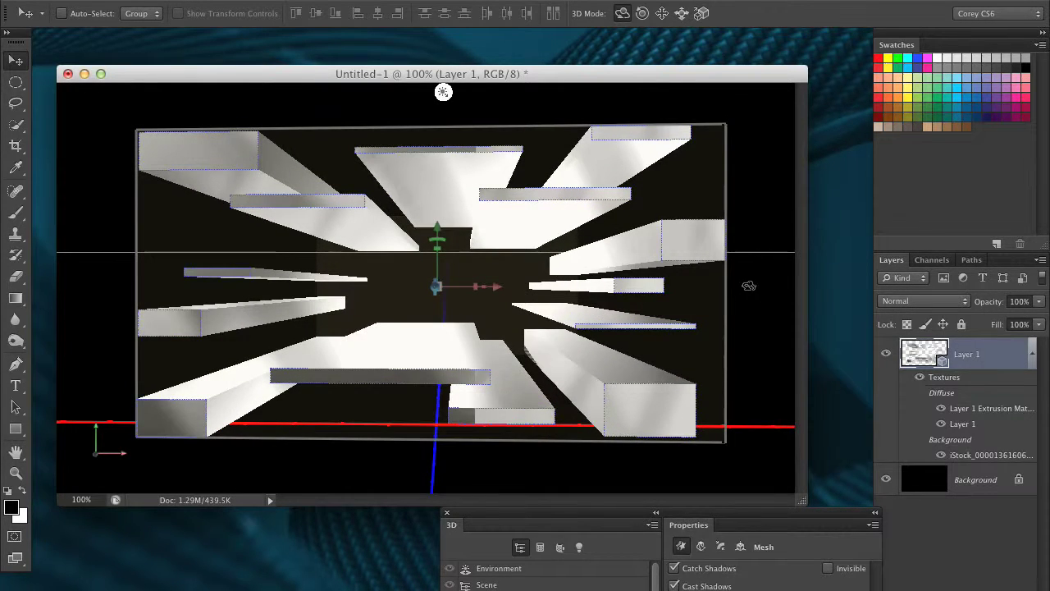
pyautogui.moveTo(675, 517); pyautogui.dragTo(638, 519)
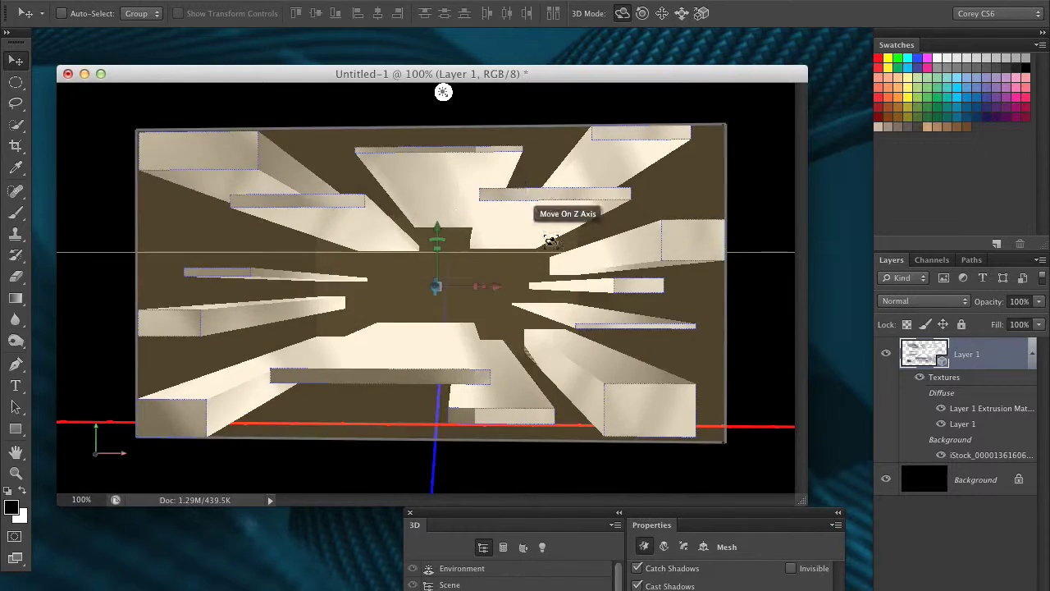
# Add the text EXTREME in 64 pt Trajan Pro, move it to the centre of the blocks and fill it with white.
pyautogui.click(15, 389)
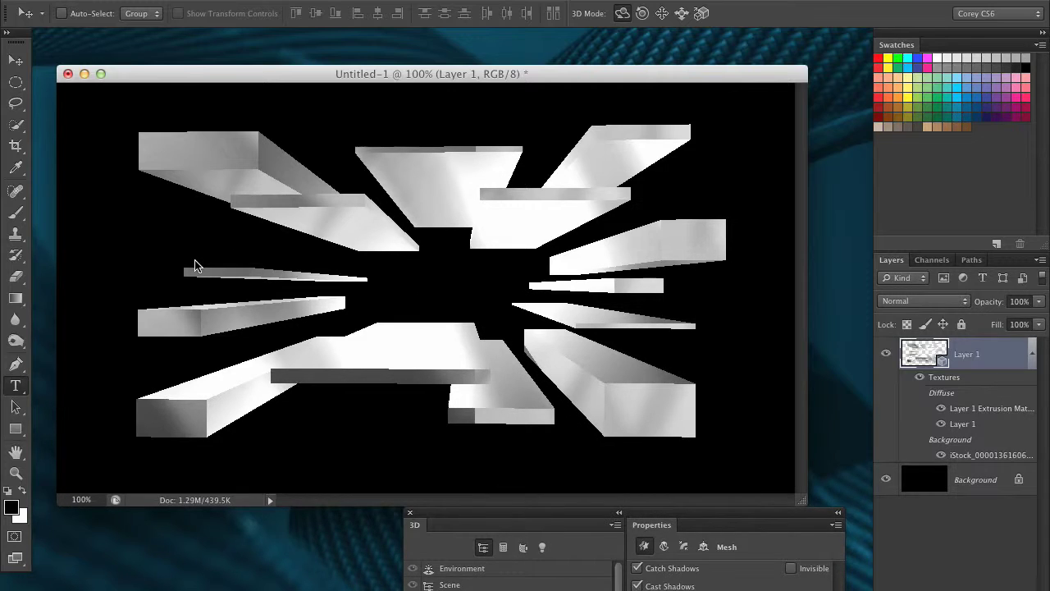
pyautogui.click(119, 263)
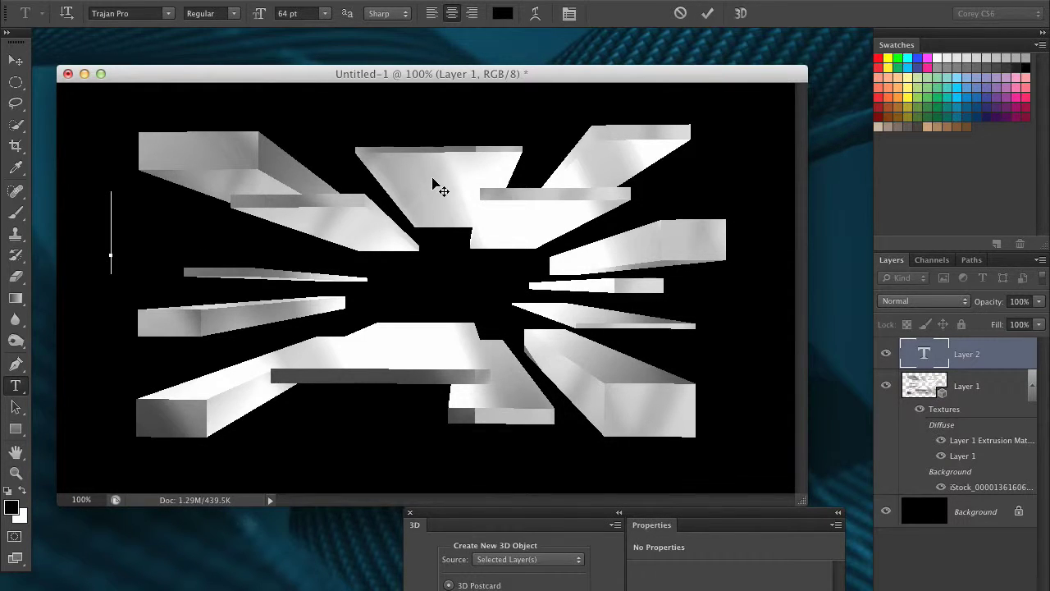
pyautogui.write('EXTREME')
pyautogui.click(15, 60)
pyautogui.moveTo(329, 228); pyautogui.dragTo(548, 278)
pyautogui.press('super+BackSpace')
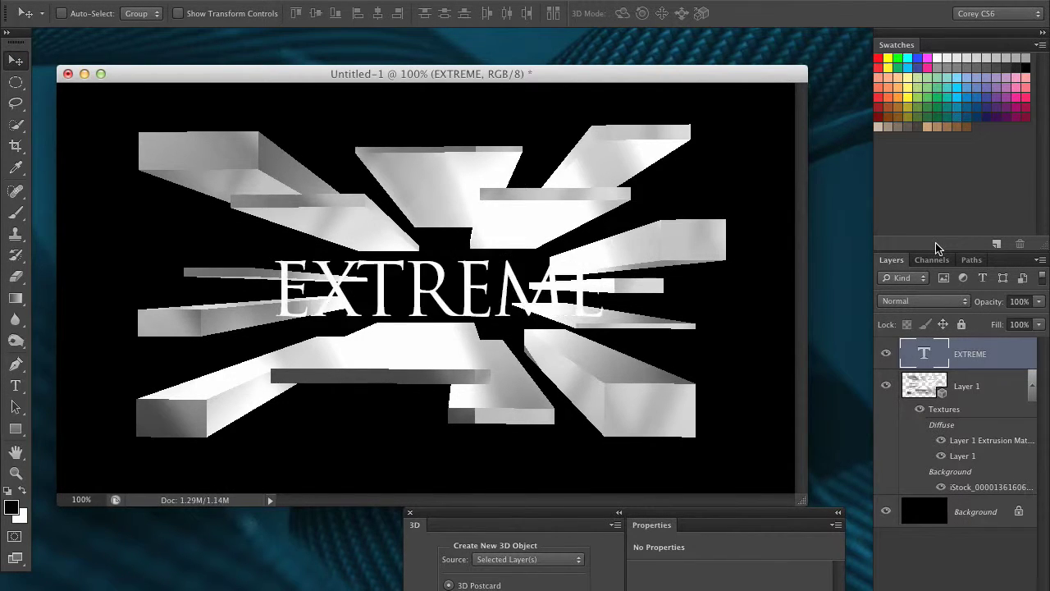
# Change the EXTREME text's font to Eurostile (T1) in a bold, wide style.
pyautogui.doubleClick(923, 358)
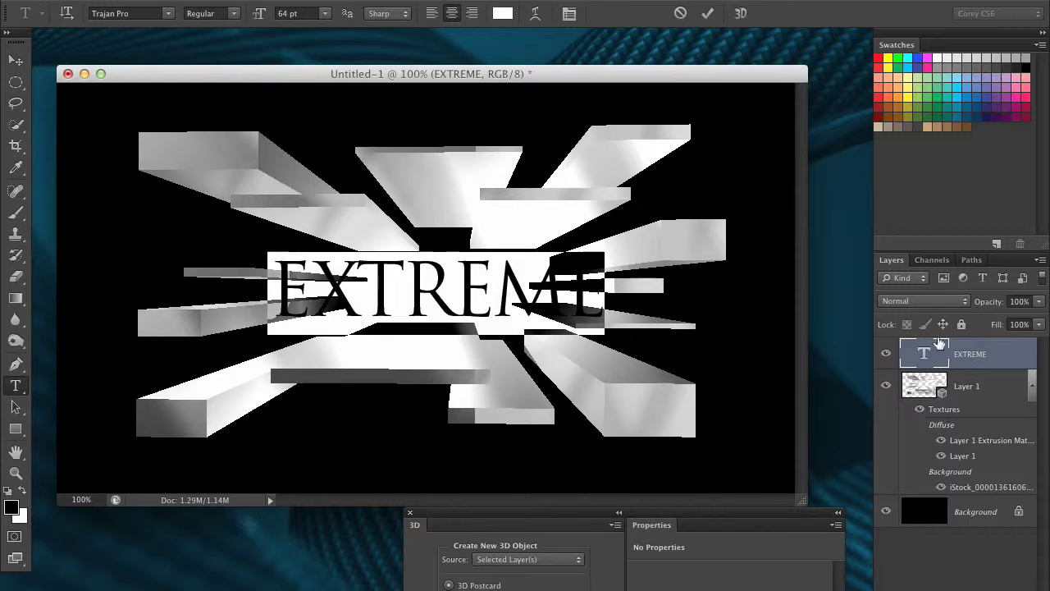
pyautogui.click(163, 14)
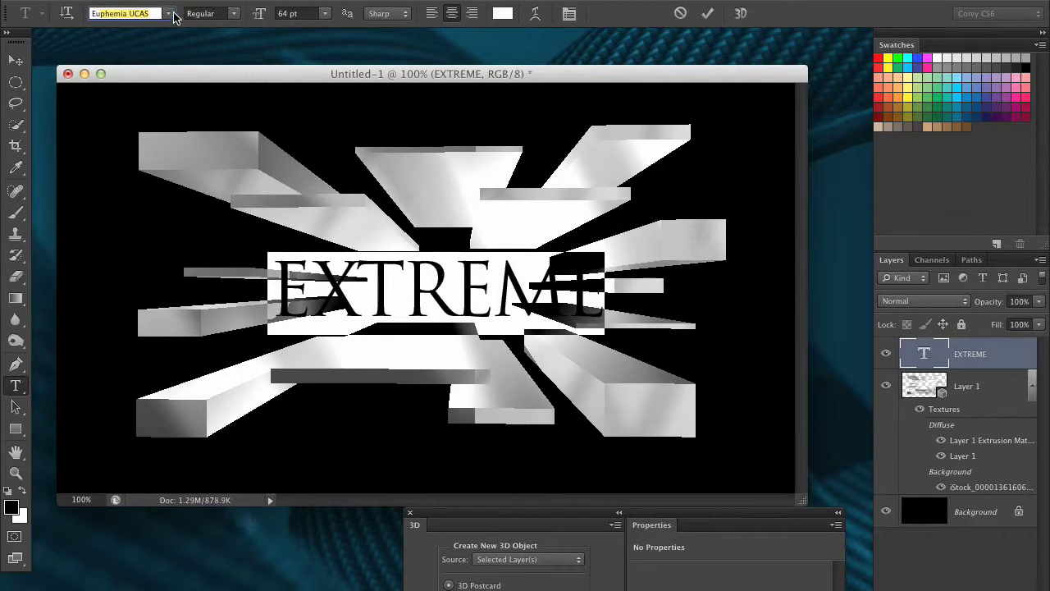
pyautogui.click(174, 15)
pyautogui.click(195, 28)
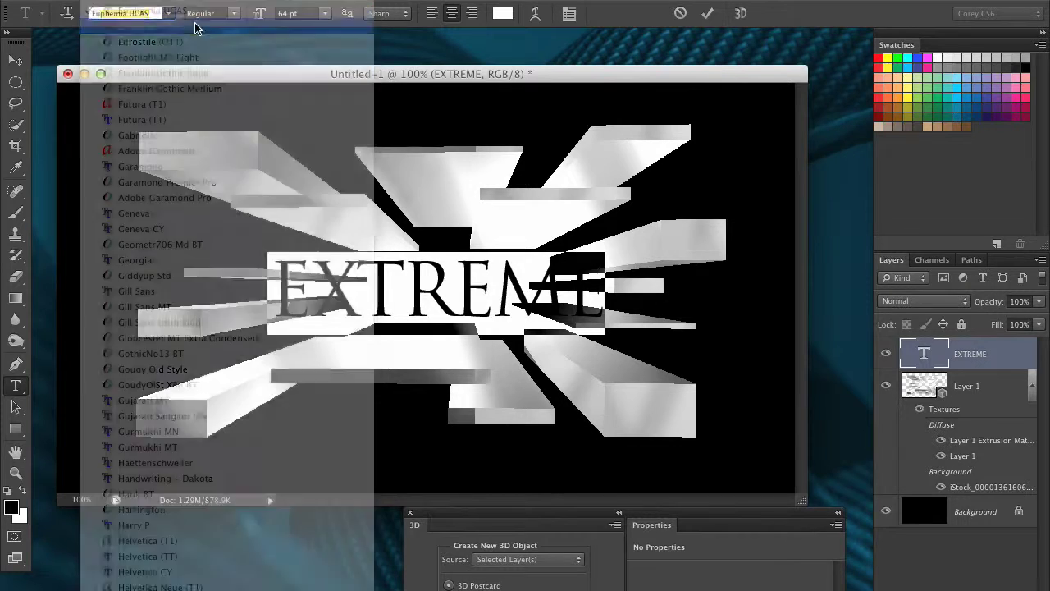
pyautogui.click(234, 14)
pyautogui.click(21, 66)
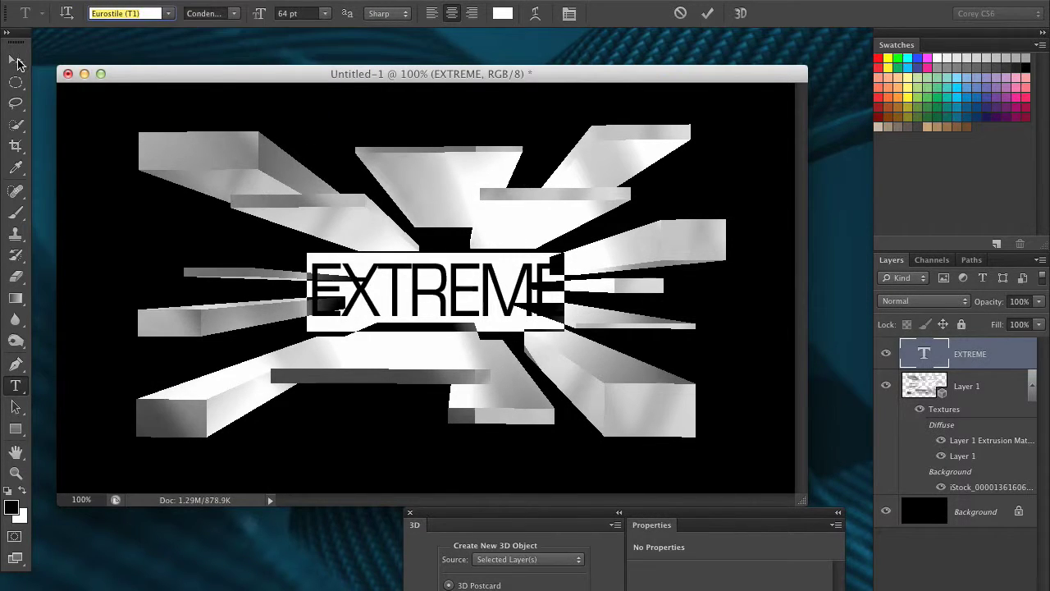
pyautogui.click(17, 61)
# Scale the EXTREME text down to about 58% and reposition it at the centre of the converging blocks.
pyautogui.press('super+t')
pyautogui.moveTo(681, 253); pyautogui.dragTo(577, 272)
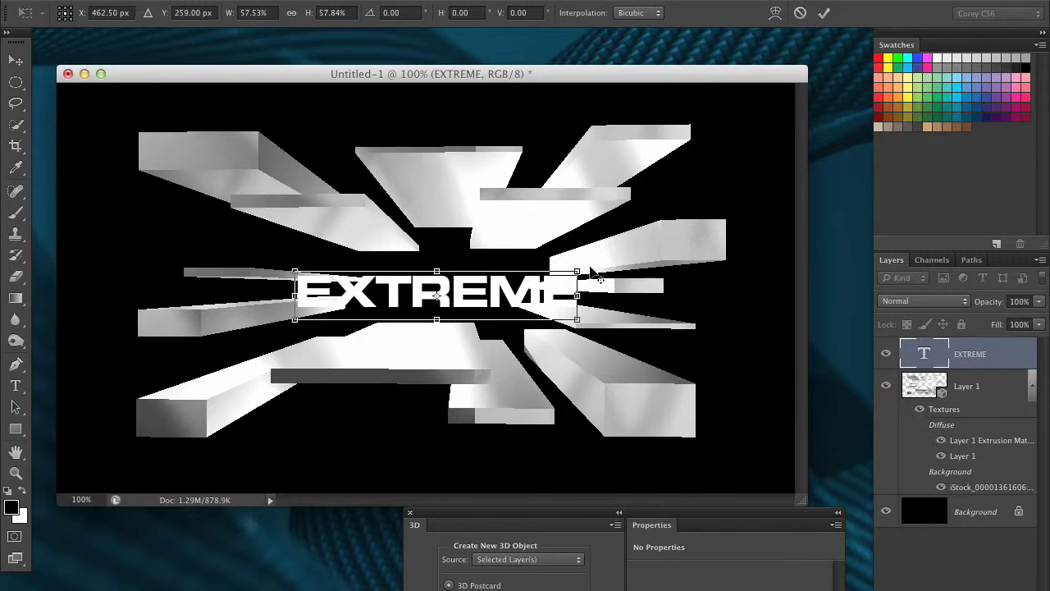
pyautogui.press('Return')
pyautogui.moveTo(453, 265); pyautogui.dragTo(447, 271)
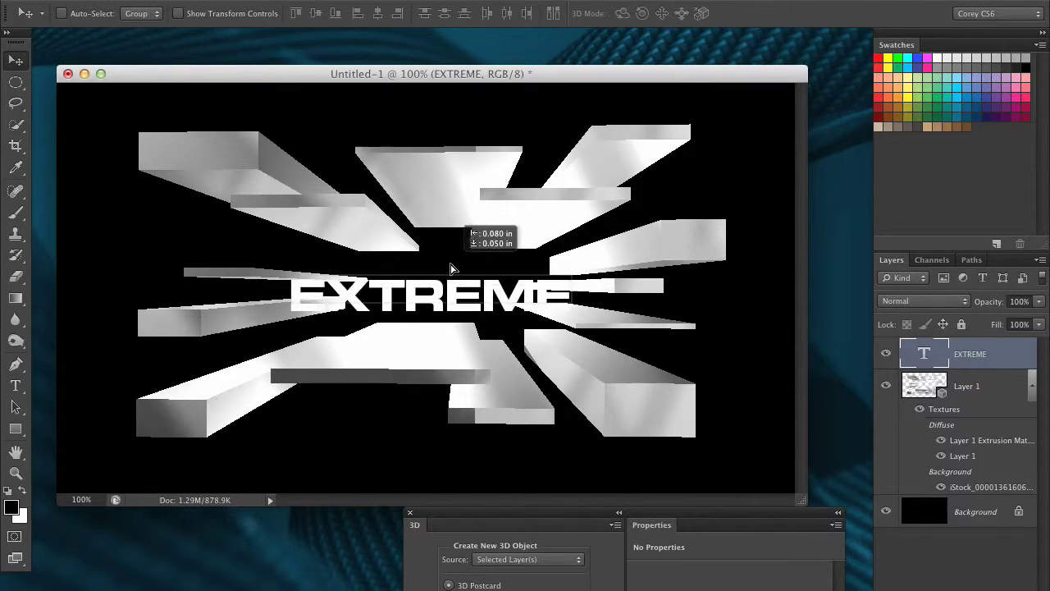
pyautogui.moveTo(524, 302); pyautogui.dragTo(523, 293)
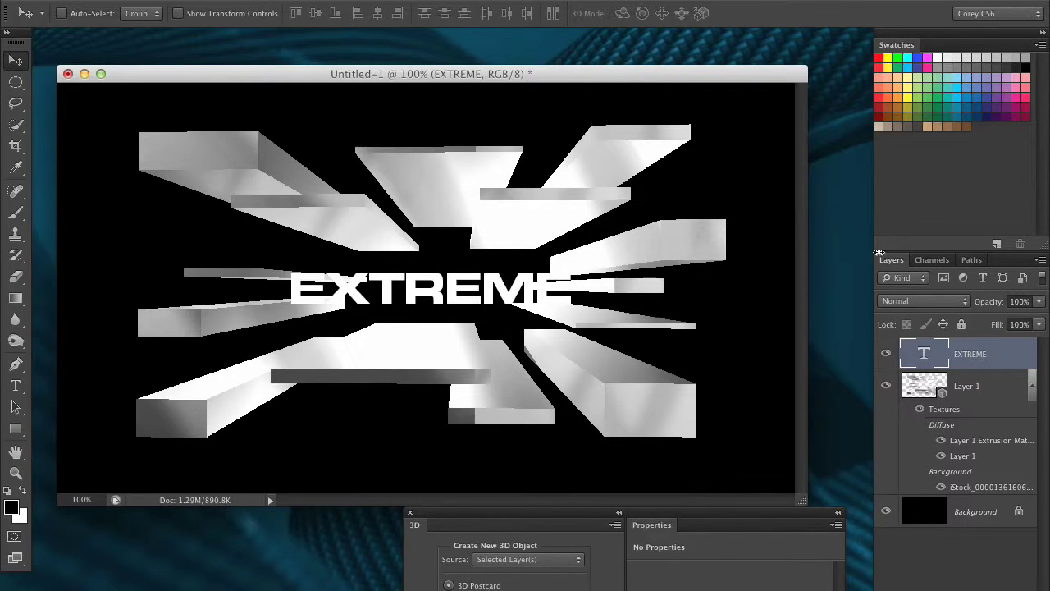
# Turn the EXTREME text layer into a 3D extrusion.
pyautogui.click(483, 3)
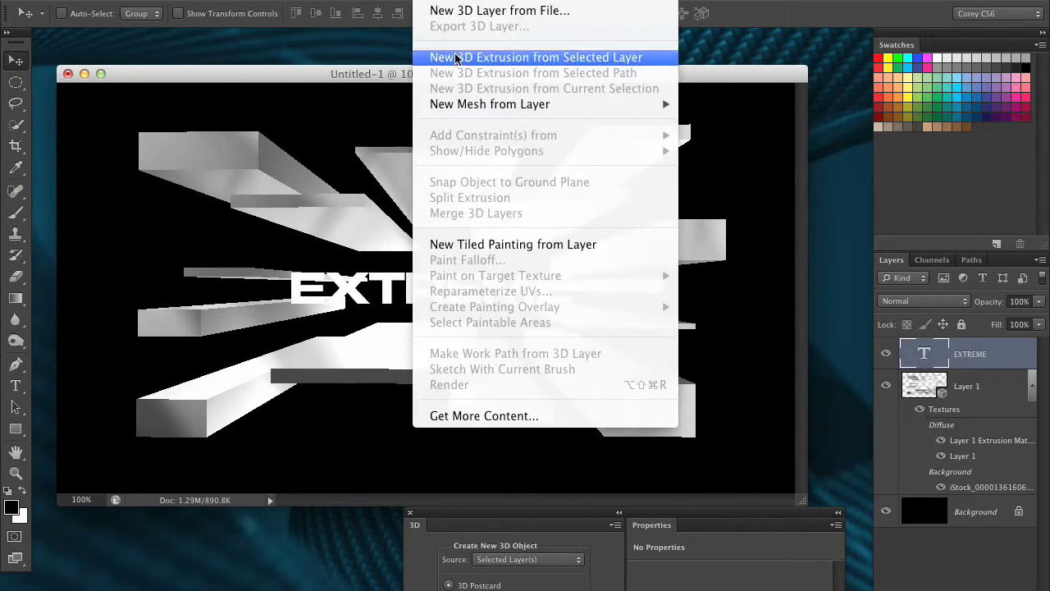
pyautogui.click(457, 57)
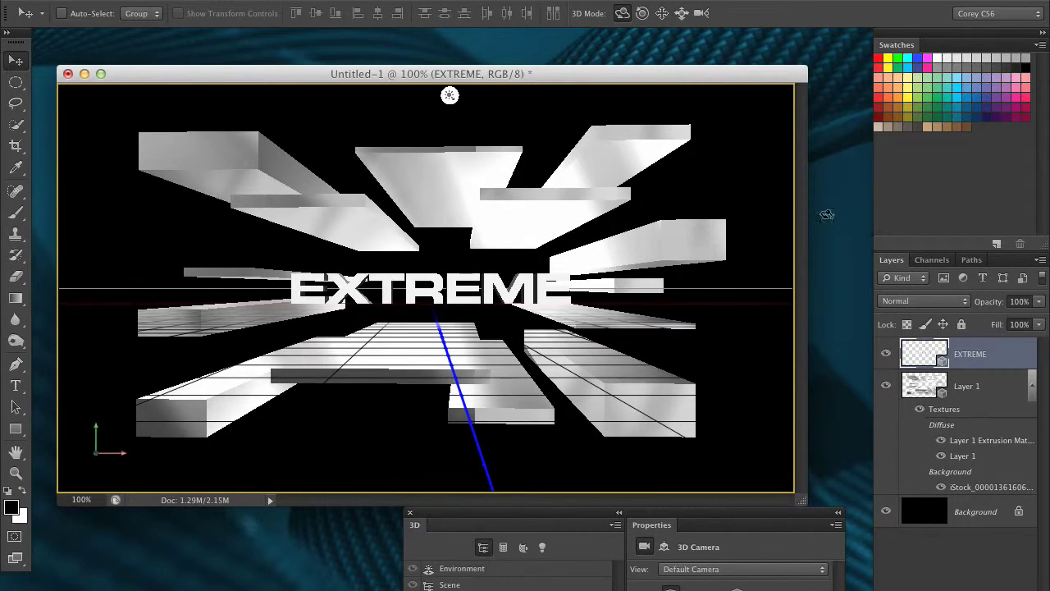
pyautogui.moveTo(286, 78); pyautogui.dragTo(301, 80)
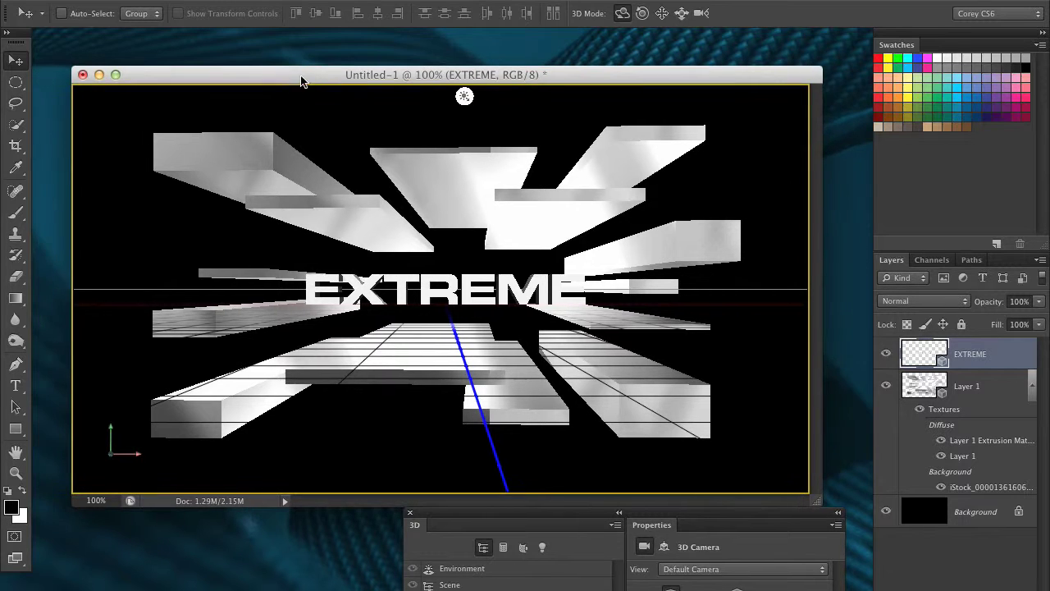
# Save the document to the Desktop in Photoshop format as 3d-new.psd.
pyautogui.click(203, 2)
pyautogui.moveTo(146, 1)
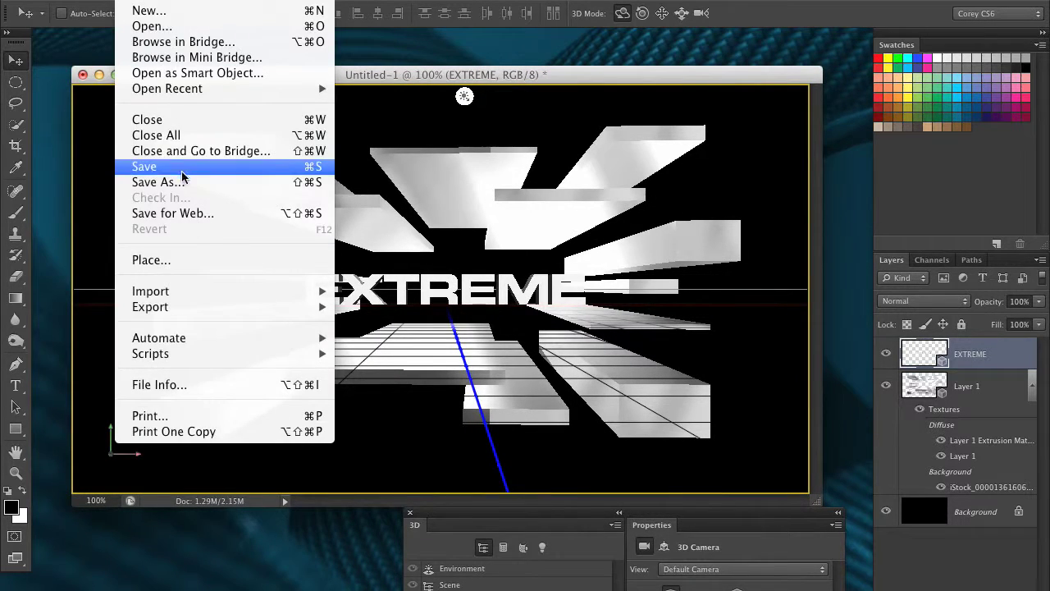
pyautogui.click(332, 183)
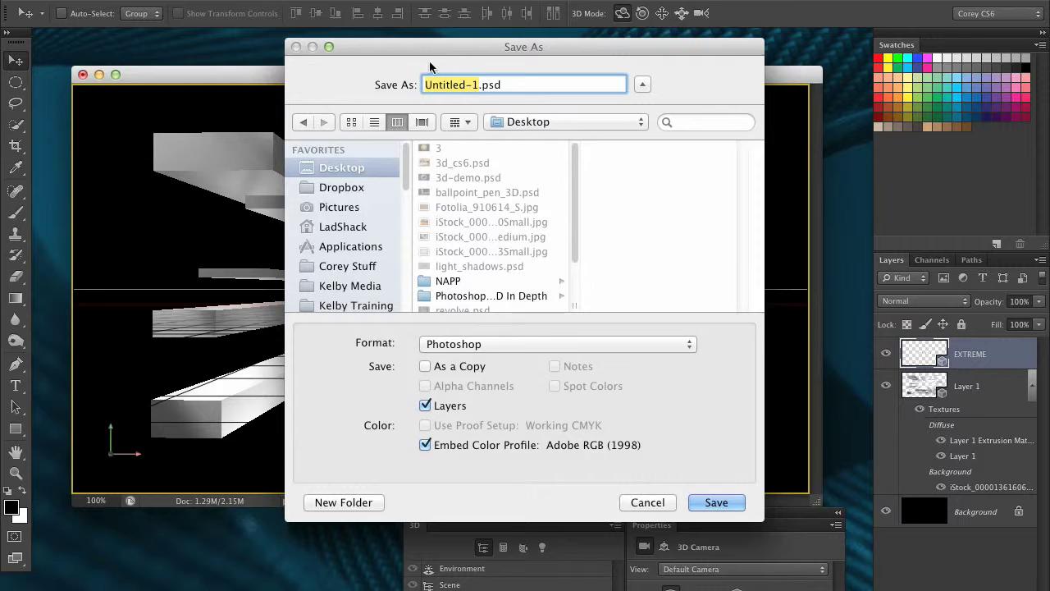
pyautogui.write('3d-new')
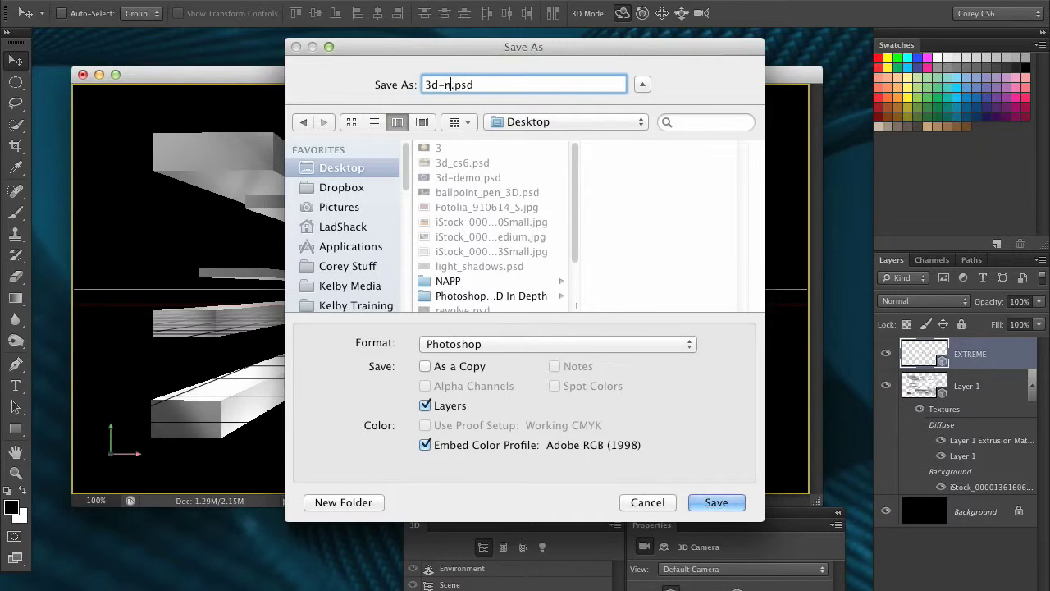
pyautogui.press('Return')
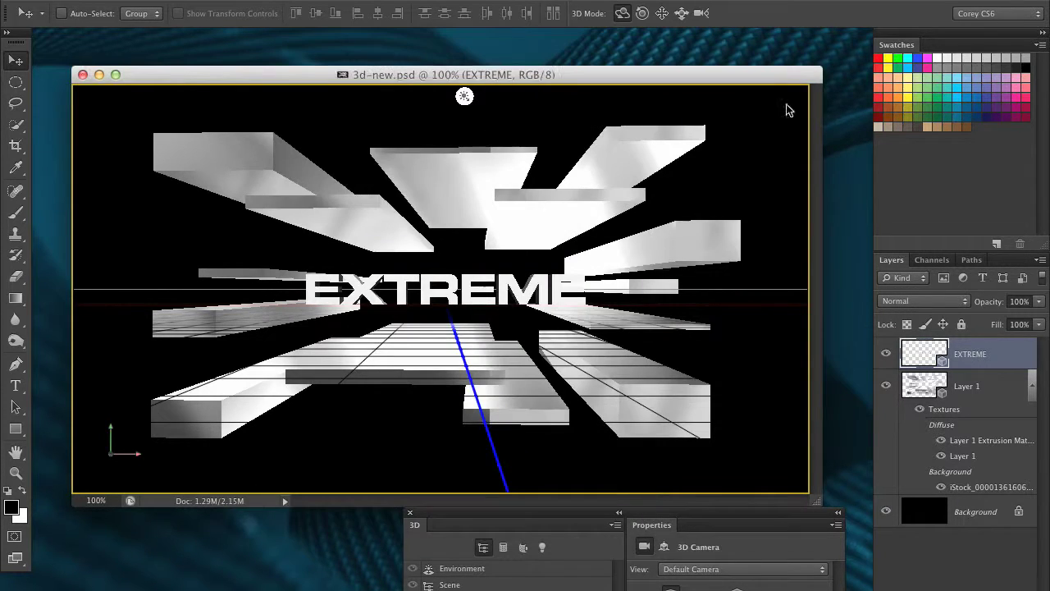
# Merge the EXTREME and Layer 1 3D layers into a single 3D scene.
pyautogui.keyDown('shift'); pyautogui.click(930, 391); pyautogui.keyUp('shift')
pyautogui.click(450, 2)
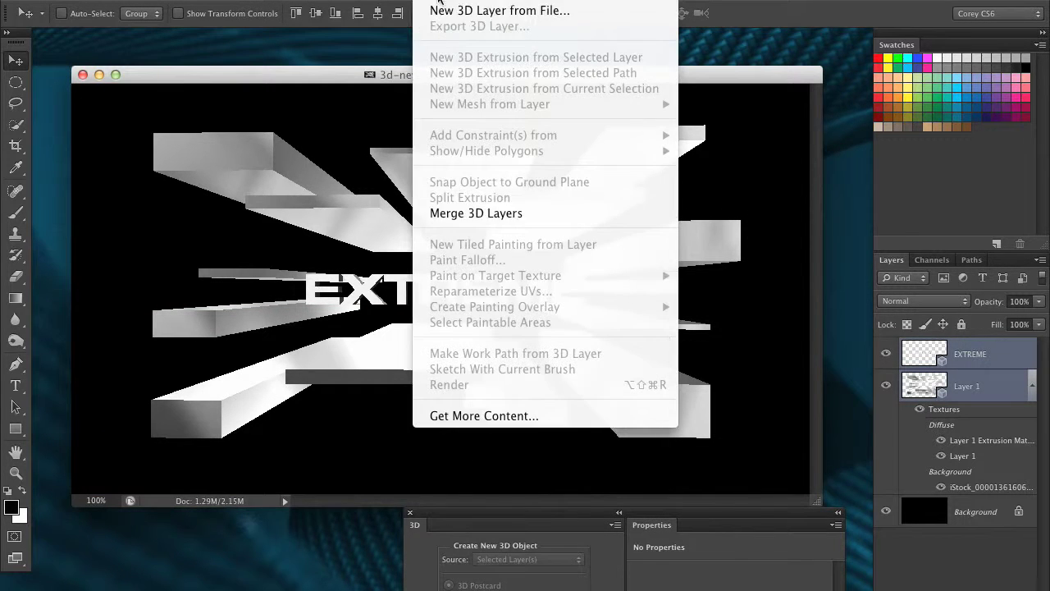
pyautogui.click(433, 216)
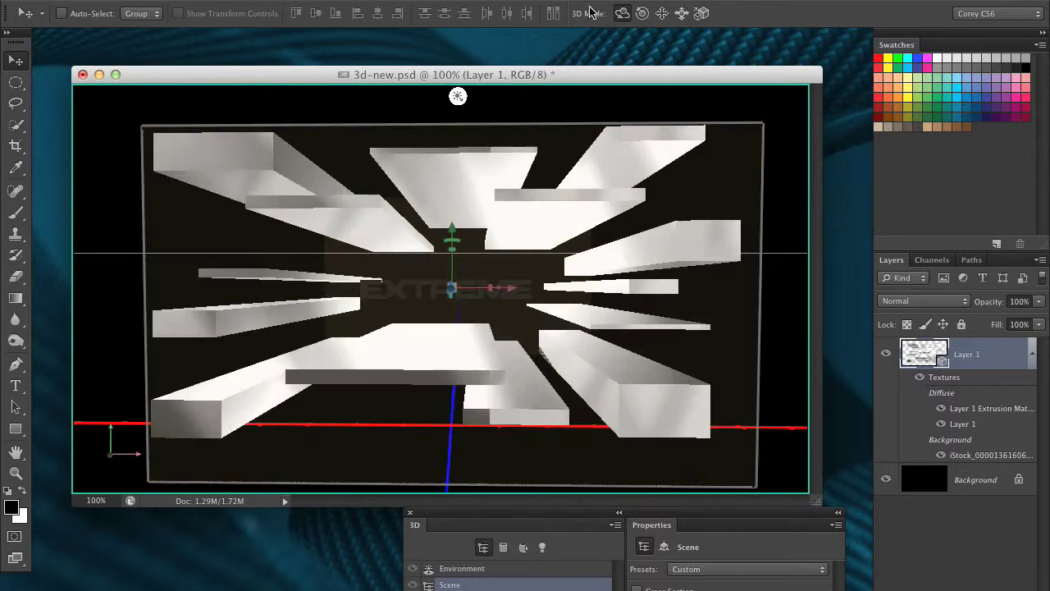
# Slide the EXTREME mesh forward in depth so it appears larger at the centre of the blocks.
pyautogui.click(682, 13)
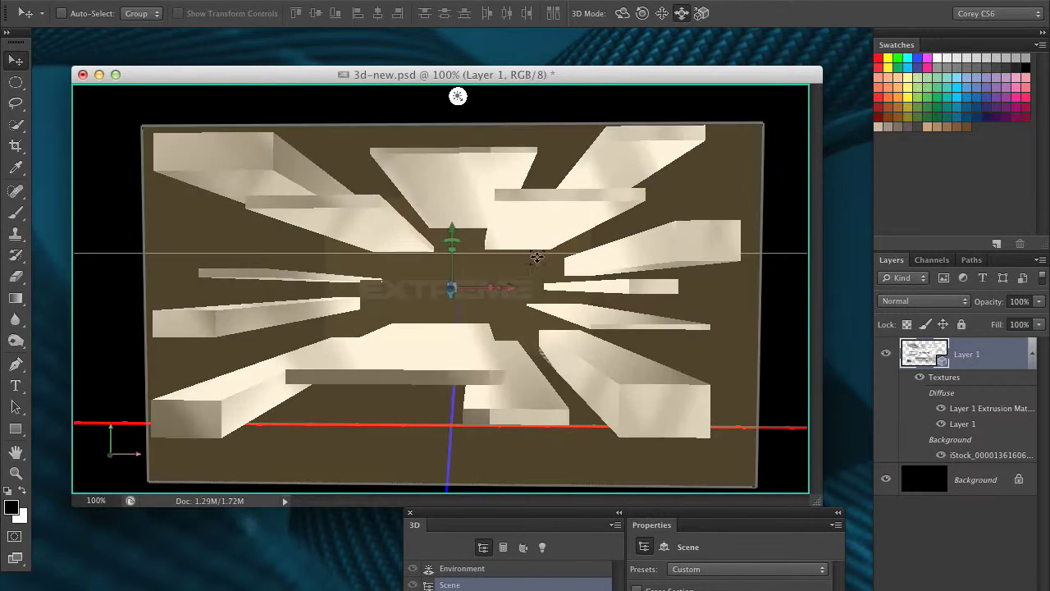
pyautogui.click(528, 295)
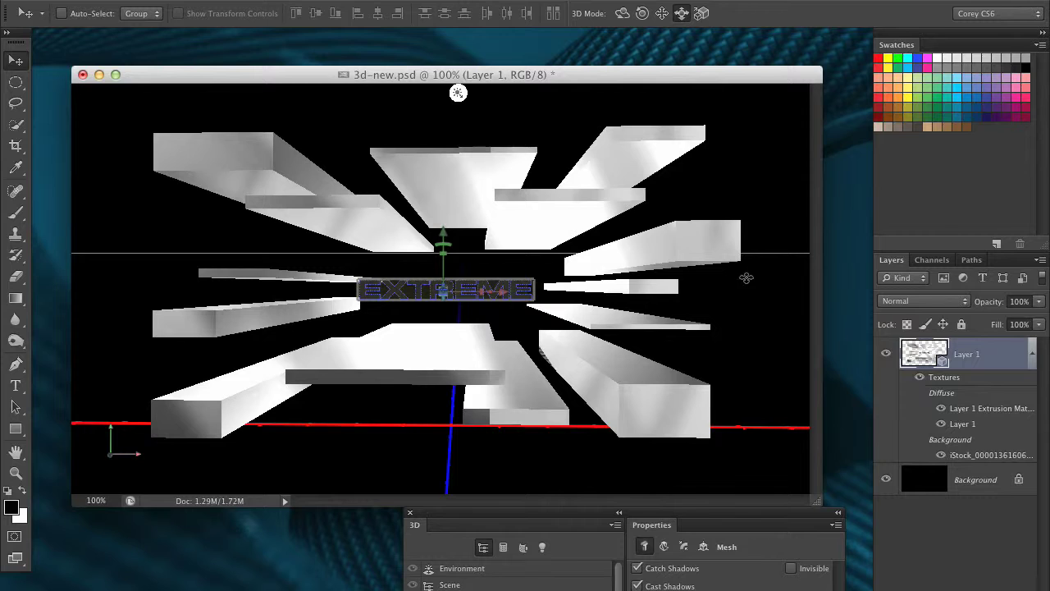
pyautogui.moveTo(740, 284); pyautogui.dragTo(739, 380)
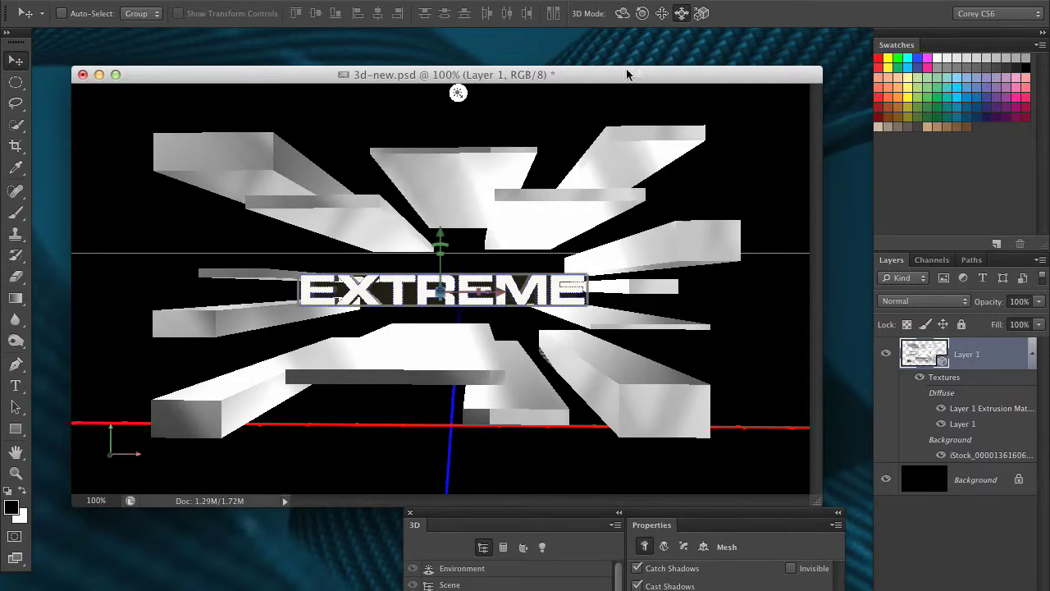
# Adjust the scene's camera view so the blocks and text sit closer and are seen from a slightly different angle.
pyautogui.moveTo(581, 513); pyautogui.dragTo(786, 292)
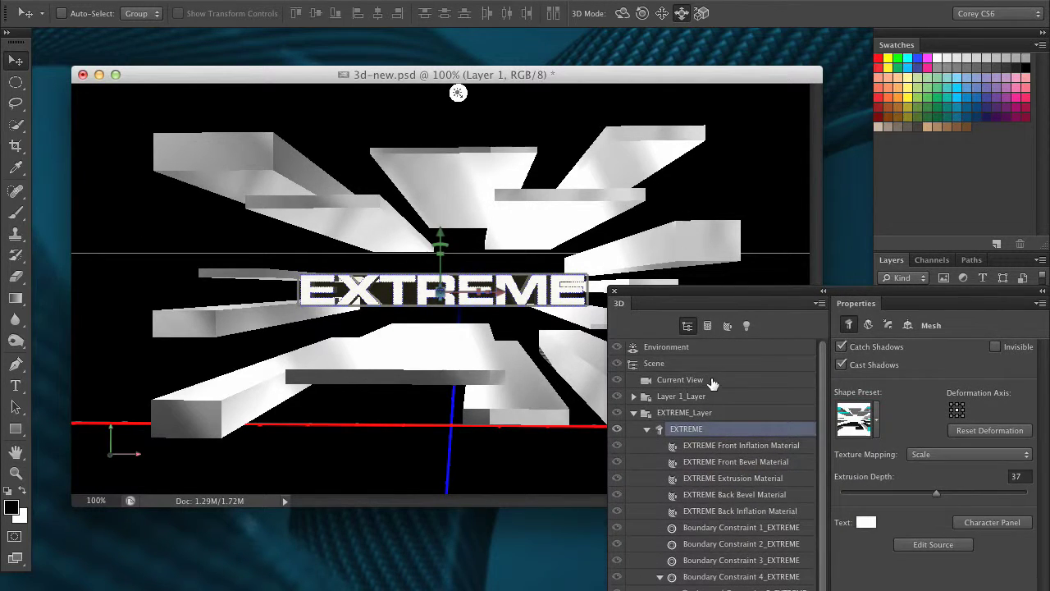
pyautogui.click(713, 381)
pyautogui.click(623, 14)
pyautogui.moveTo(736, 157)
pyautogui.mouseDown()
pyautogui.moveTo(682, 181)
pyautogui.moveTo(675, 202)
pyautogui.moveTo(762, 181)
pyautogui.moveTo(743, 157)
pyautogui.moveTo(734, 183)
pyautogui.moveTo(777, 165)
pyautogui.moveTo(743, 156)
pyautogui.mouseUp()
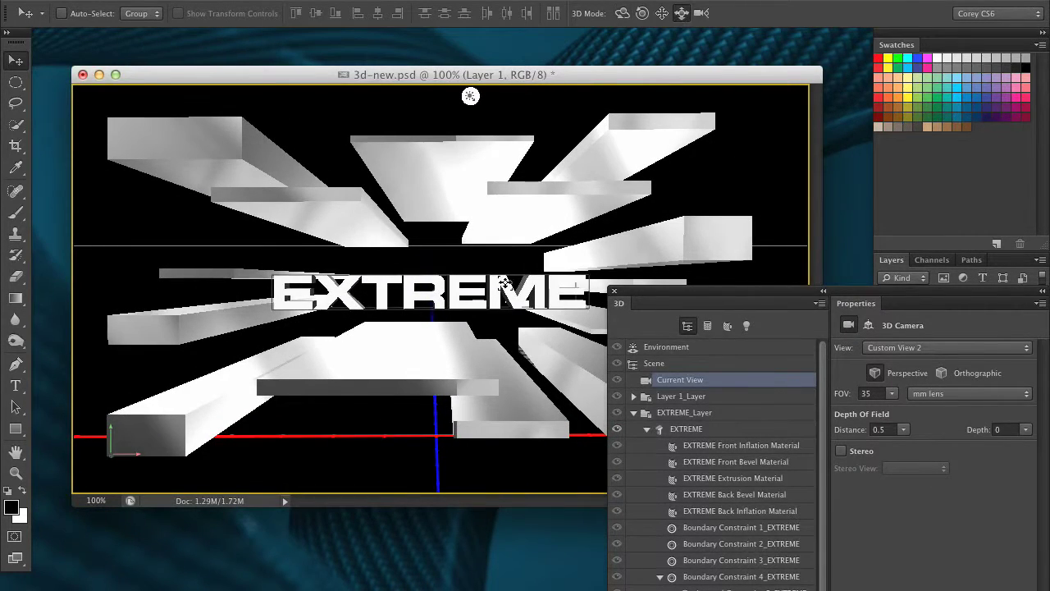
# Push the EXTREME mesh back in depth among the blocks and orbit the camera slightly.
pyautogui.click(533, 269)
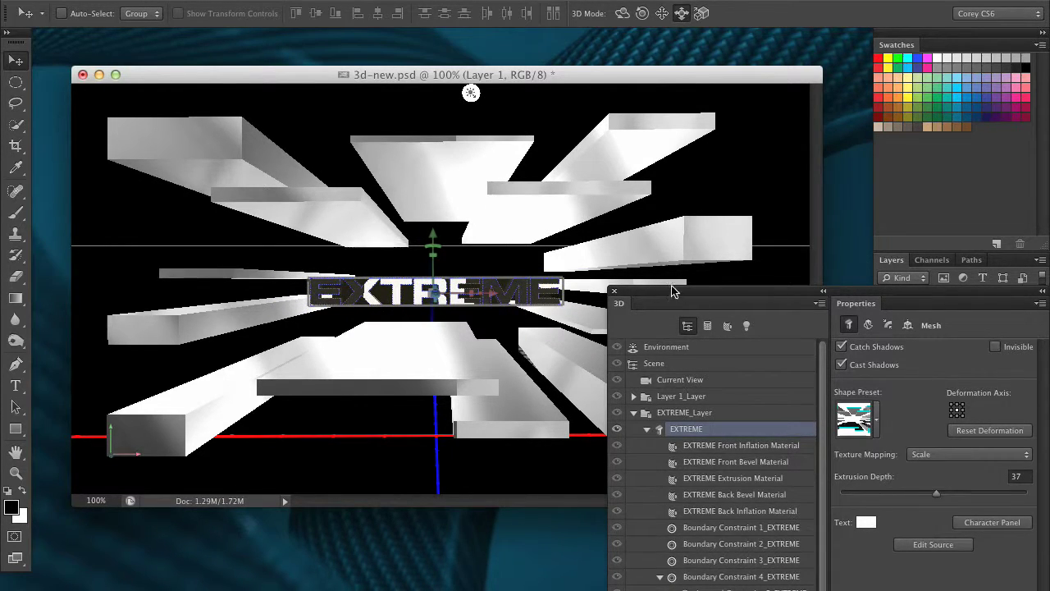
pyautogui.moveTo(672, 291); pyautogui.dragTo(806, 293)
pyautogui.click(622, 13)
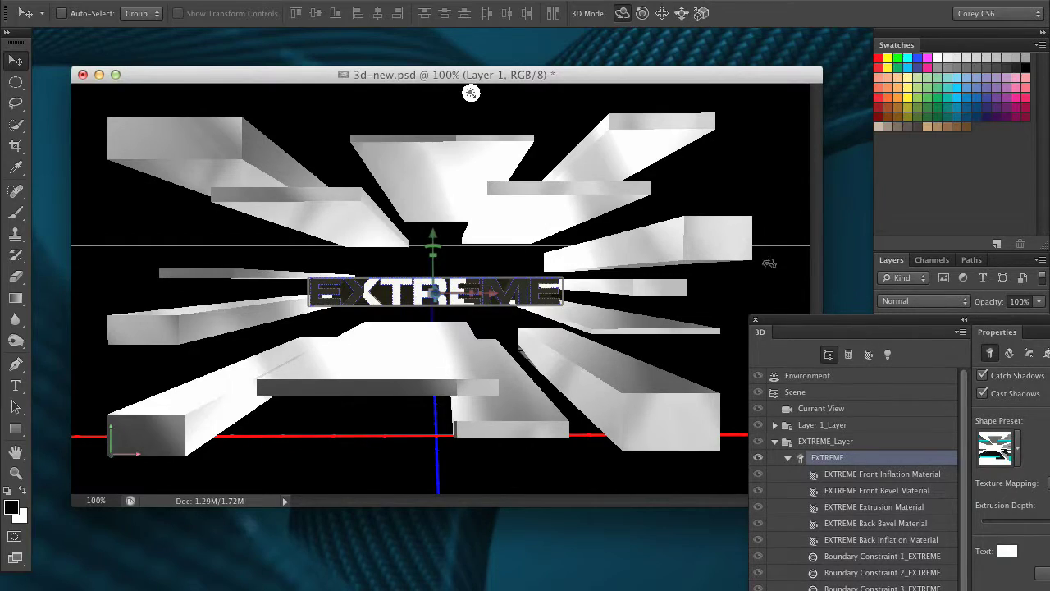
pyautogui.click(838, 413)
pyautogui.moveTo(764, 202); pyautogui.dragTo(729, 233)
pyautogui.moveTo(801, 205); pyautogui.dragTo(778, 192)
# Slide the EXTREME mesh farther back in depth and raise it slightly into the central gap between the blocks.
pyautogui.click(682, 12)
pyautogui.click(556, 276)
pyautogui.moveTo(727, 304); pyautogui.dragTo(727, 239)
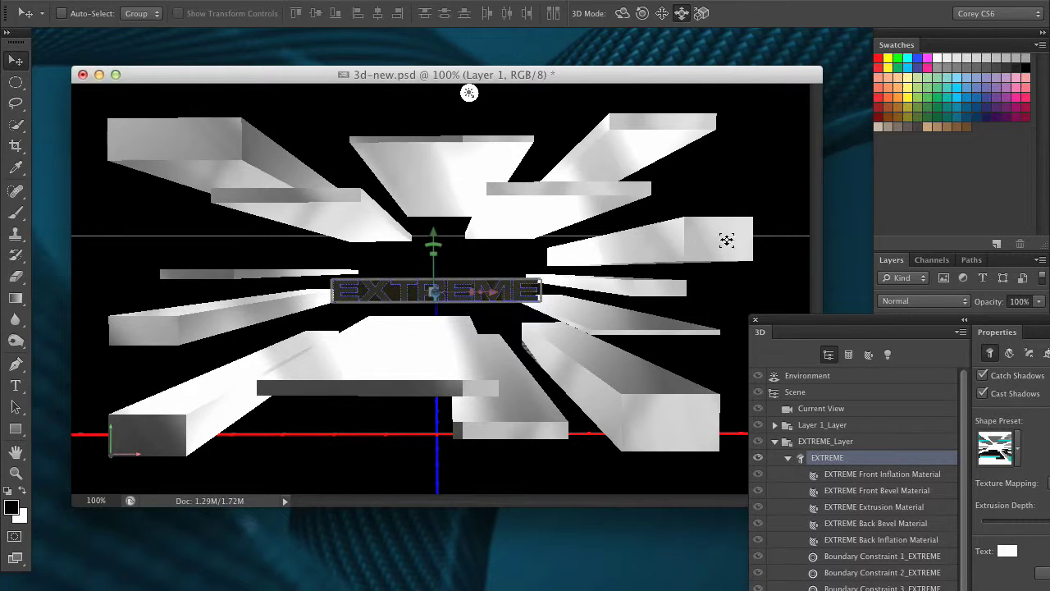
pyautogui.click(661, 13)
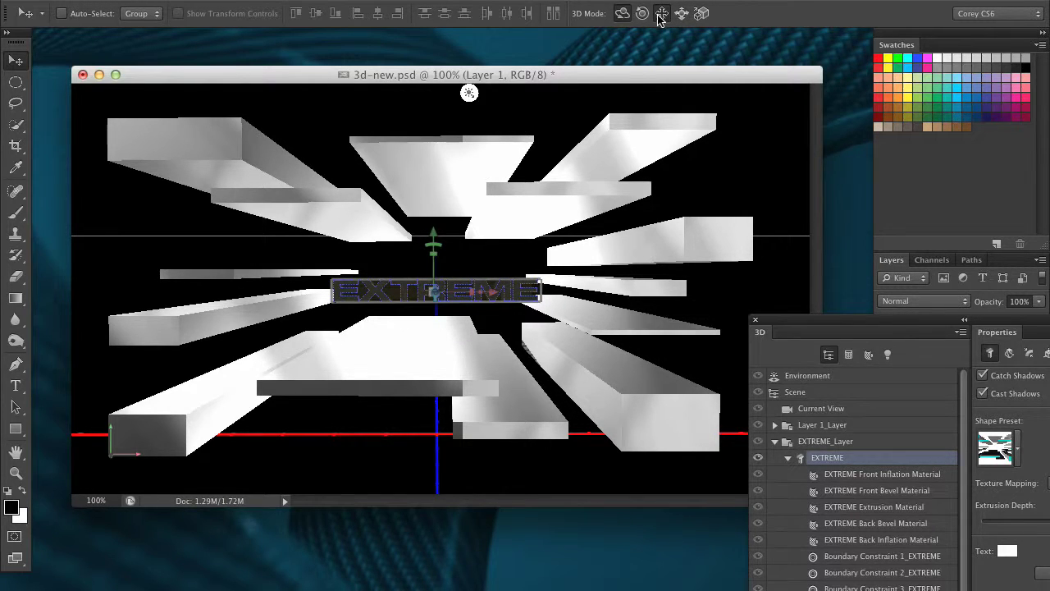
pyautogui.moveTo(774, 241); pyautogui.dragTo(790, 242)
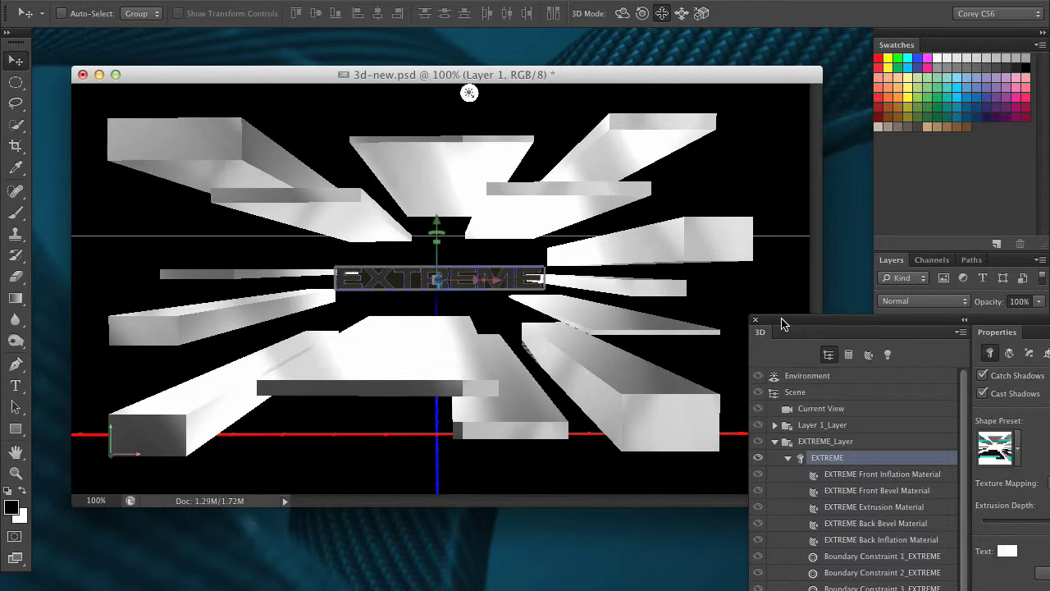
pyautogui.moveTo(786, 321); pyautogui.dragTo(851, 426)
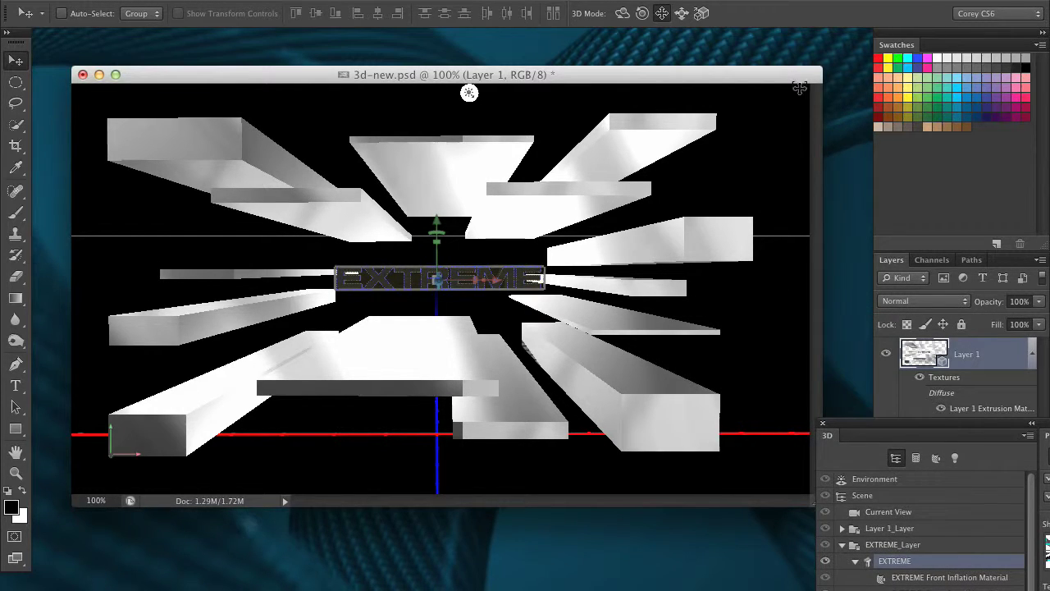
# Try to roll the EXTREME mesh slightly counterclockwise on its own.
pyautogui.click(642, 13)
pyautogui.moveTo(752, 129)
pyautogui.mouseDown()
pyautogui.moveTo(741, 129)
pyautogui.moveTo(745, 110)
pyautogui.mouseUp()
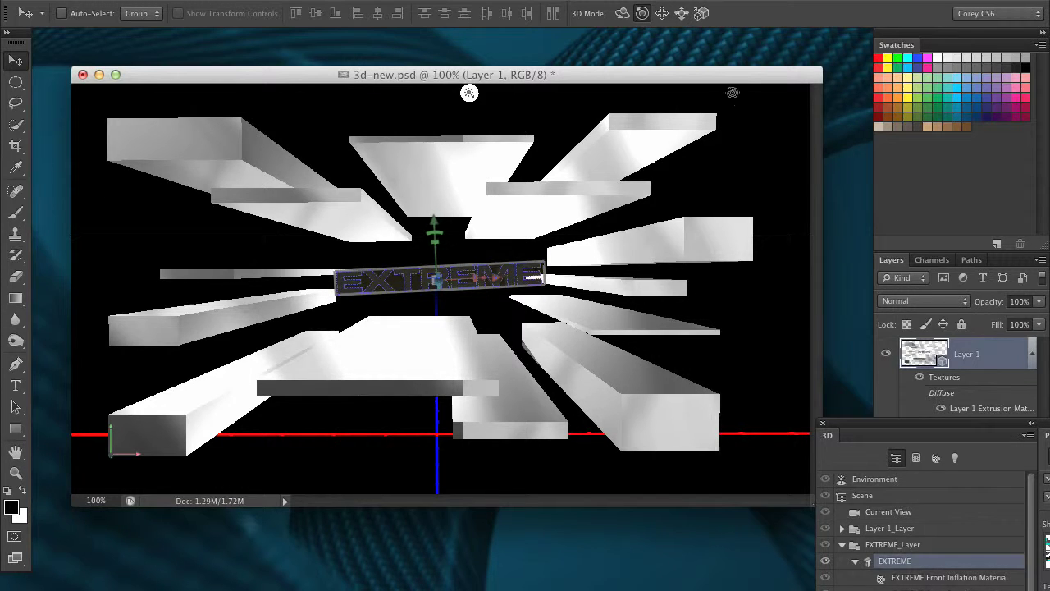
# Roll the camera so the whole scene tilts upward to the right, and move it in until the blocks fill the frame.
pyautogui.click(891, 512)
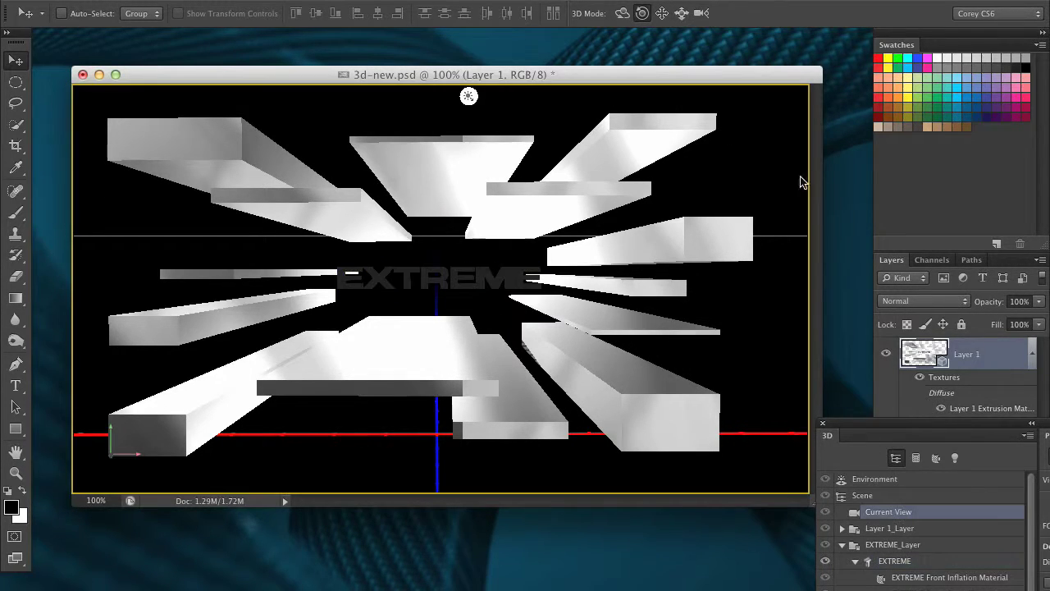
pyautogui.moveTo(752, 123); pyautogui.dragTo(772, 107)
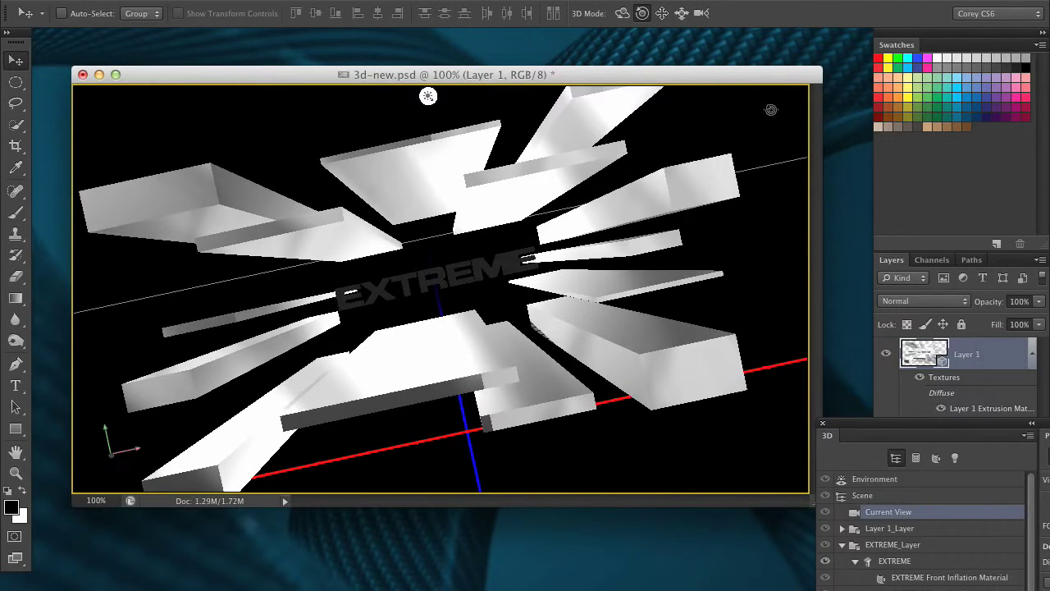
pyautogui.click(682, 14)
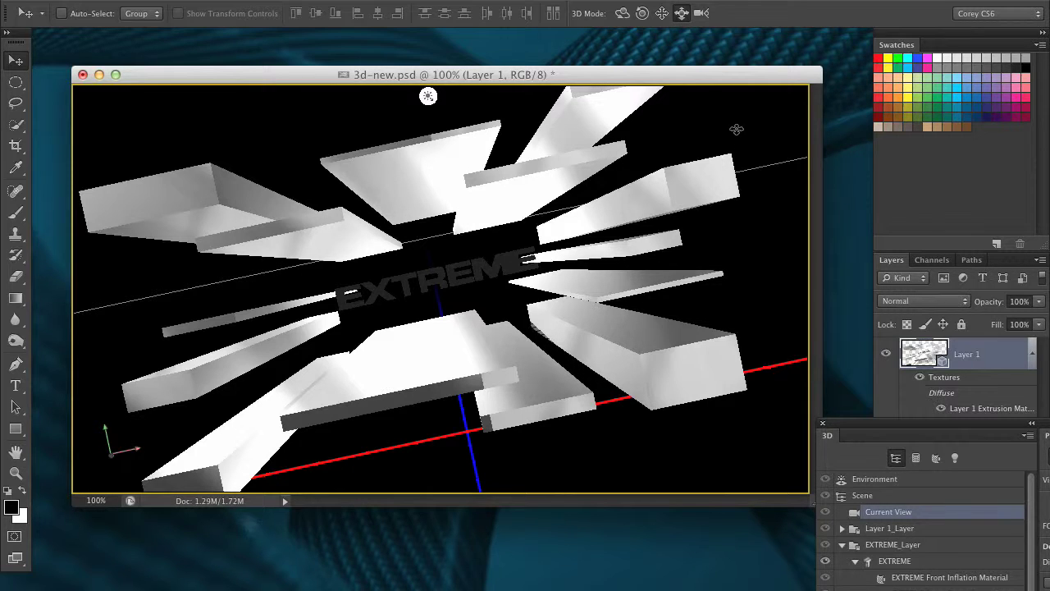
pyautogui.moveTo(745, 133); pyautogui.dragTo(730, 248)
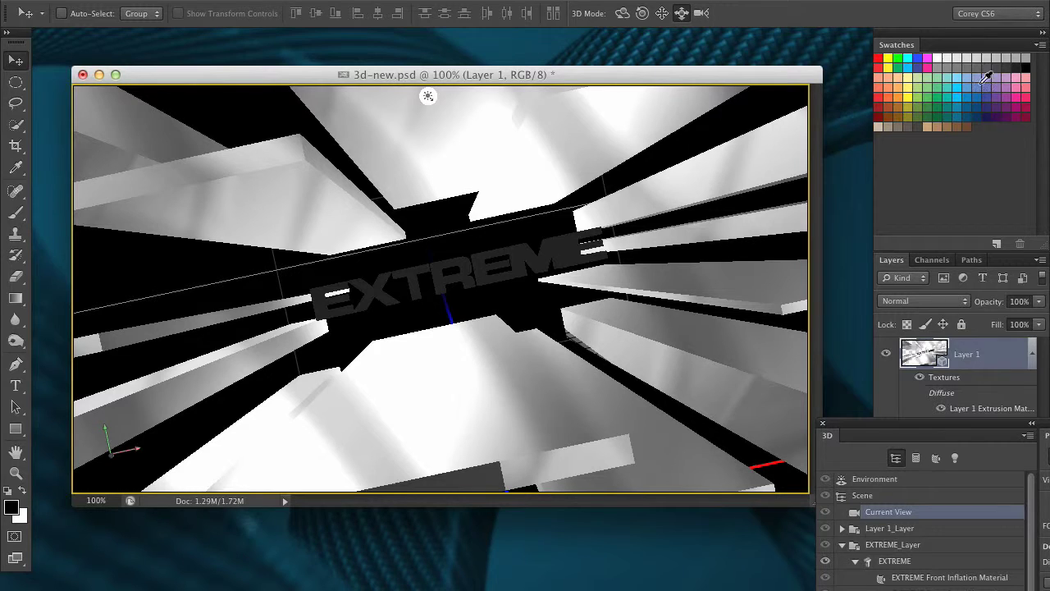
# Hide Infinite Light 1 and add a new point light to the scene.
pyautogui.moveTo(906, 424); pyautogui.dragTo(689, 143)
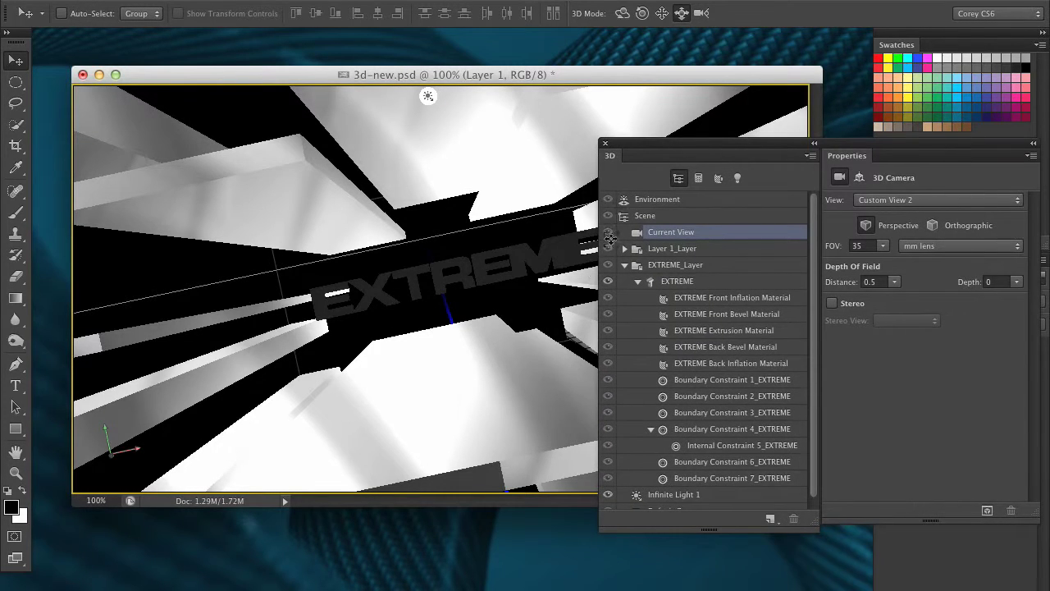
pyautogui.click(738, 179)
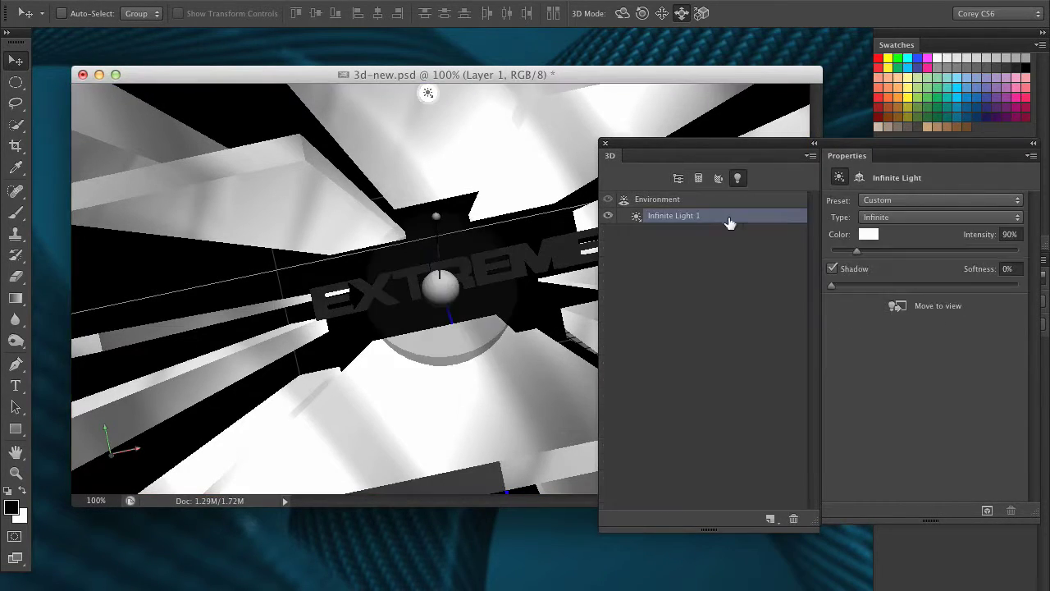
pyautogui.click(608, 217)
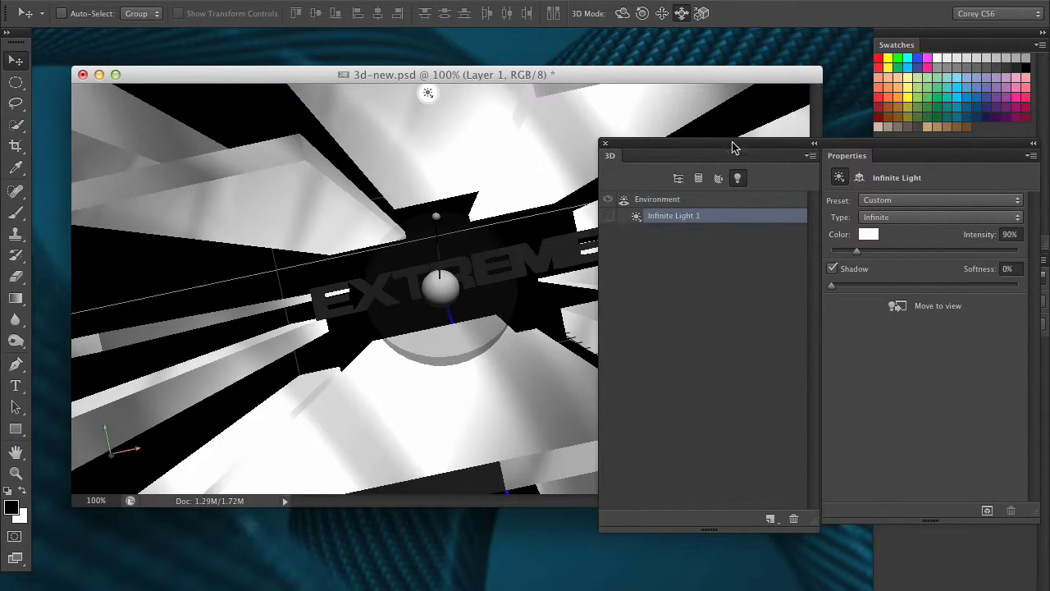
pyautogui.click(771, 519)
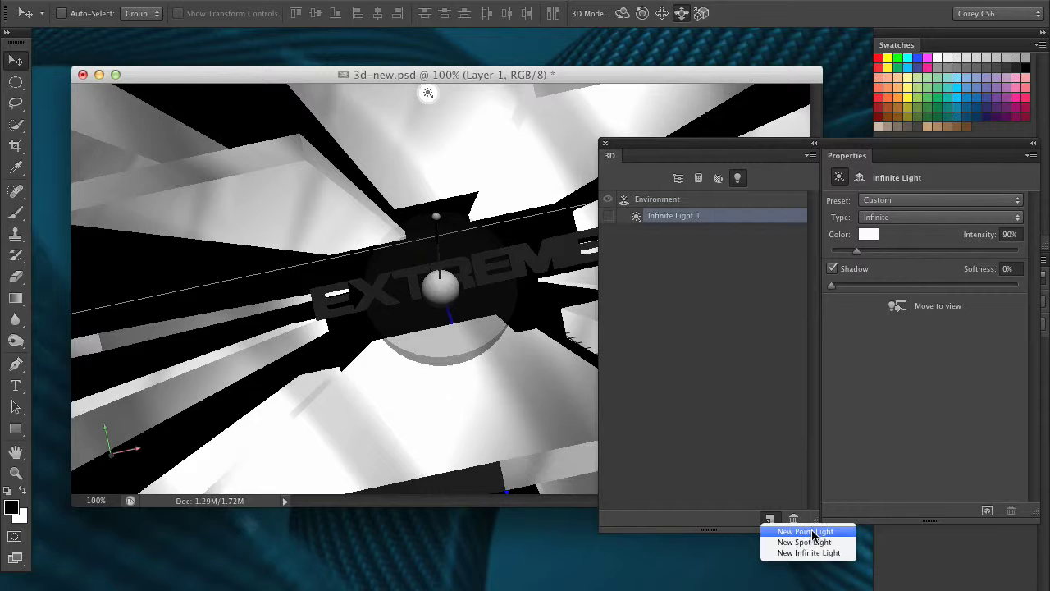
pyautogui.click(825, 532)
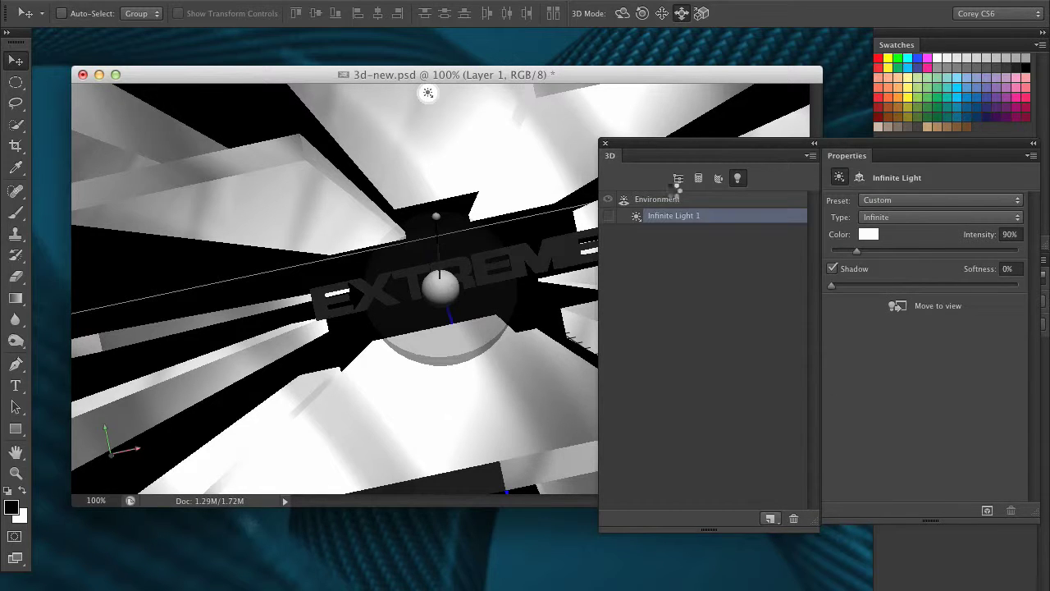
# Slide Point Light 1 in depth and nudge it near the centre of the EXTREME title.
pyautogui.moveTo(665, 144); pyautogui.dragTo(831, 184)
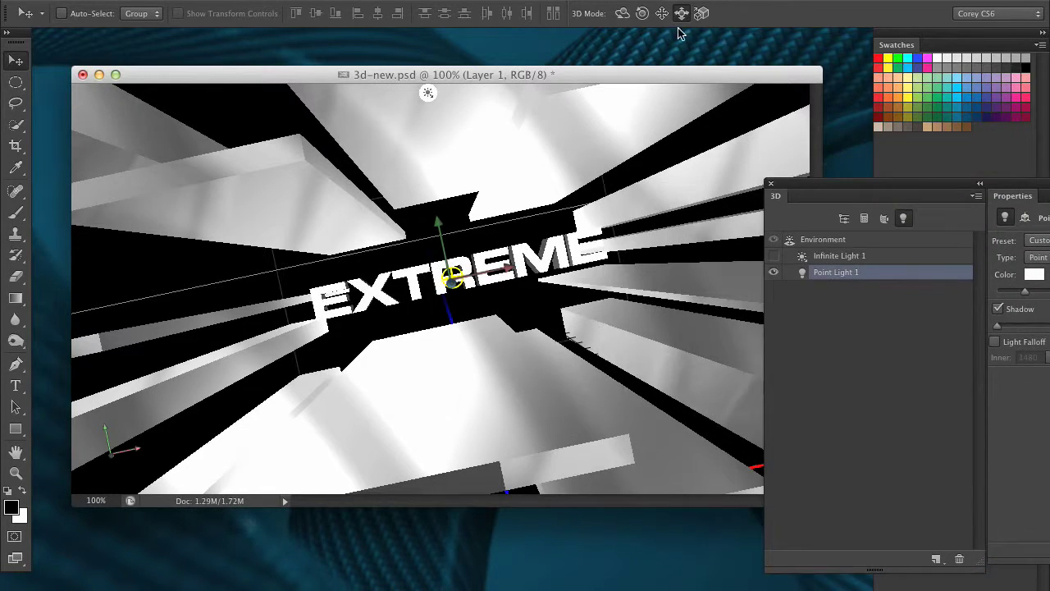
pyautogui.moveTo(522, 291)
pyautogui.mouseDown()
pyautogui.moveTo(537, 71)
pyautogui.moveTo(547, 171)
pyautogui.moveTo(525, 210)
pyautogui.mouseUp()
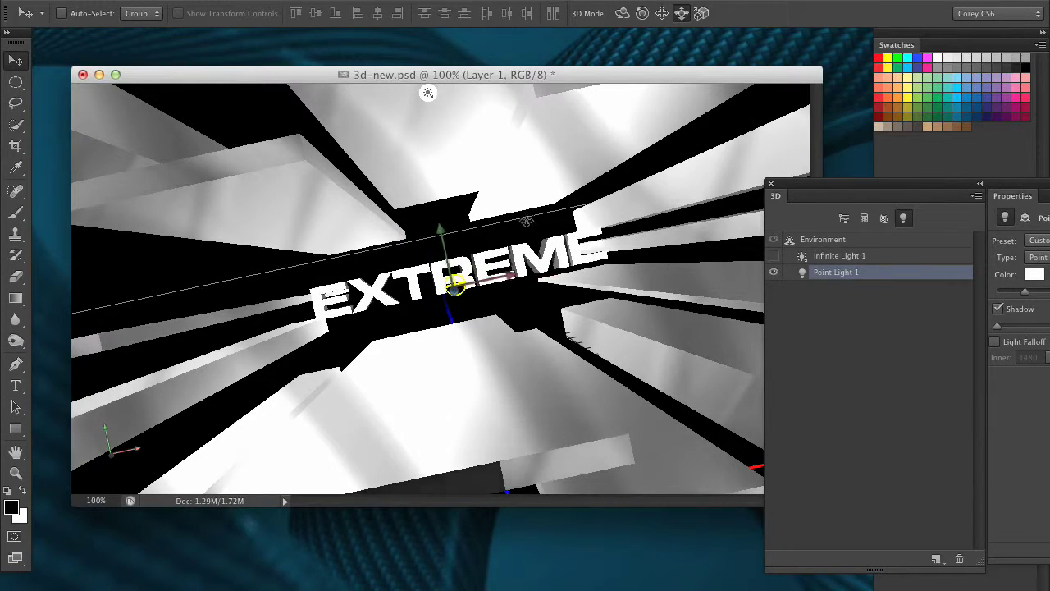
pyautogui.moveTo(793, 187); pyautogui.dragTo(877, 215)
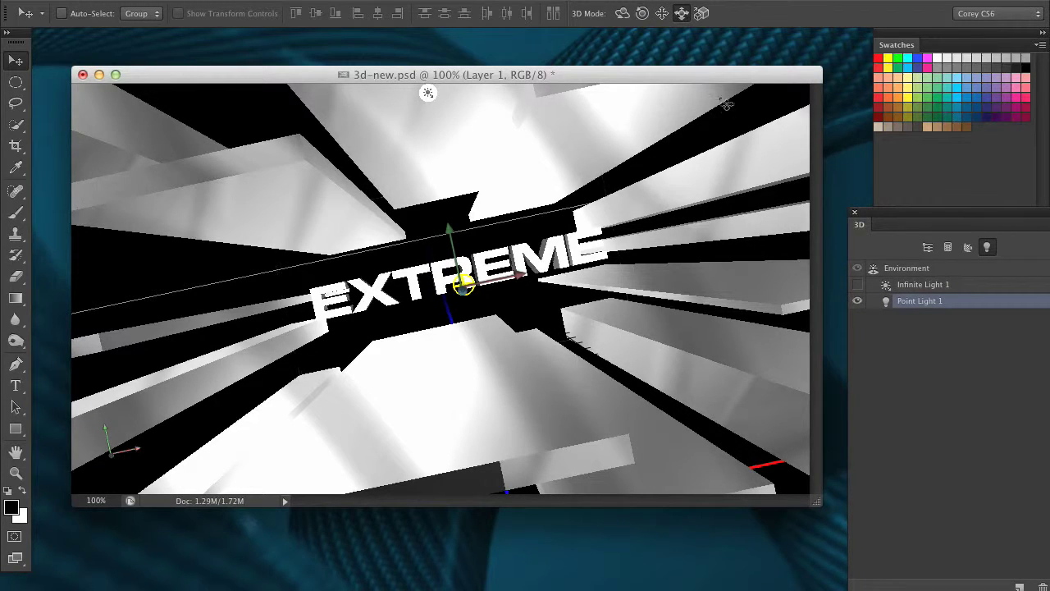
# Move the current view closer to the EXTREME title and orbit it slightly so the surrounding blocks converge off-centre.
pyautogui.click(731, 141)
pyautogui.click(934, 302)
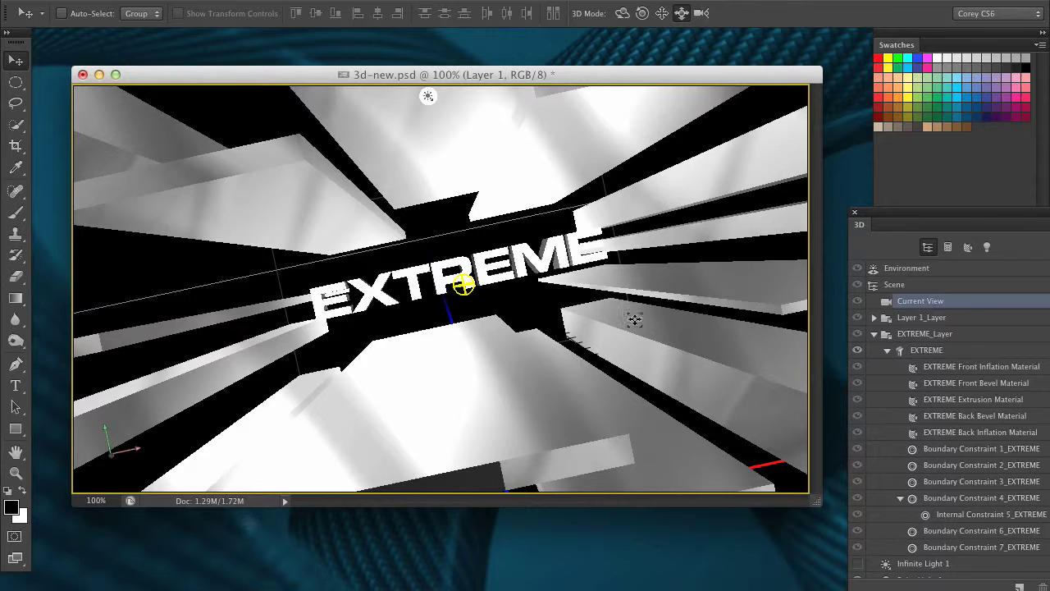
pyautogui.moveTo(440, 316); pyautogui.dragTo(425, 354)
pyautogui.click(623, 13)
pyautogui.moveTo(336, 354); pyautogui.dragTo(350, 353)
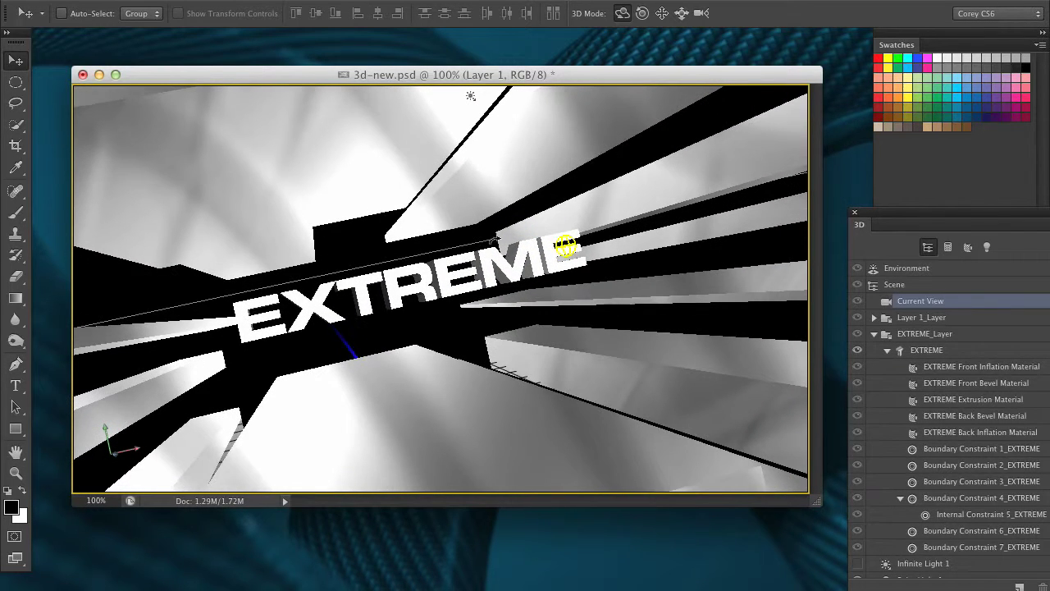
pyautogui.moveTo(577, 74); pyautogui.dragTo(577, 73)
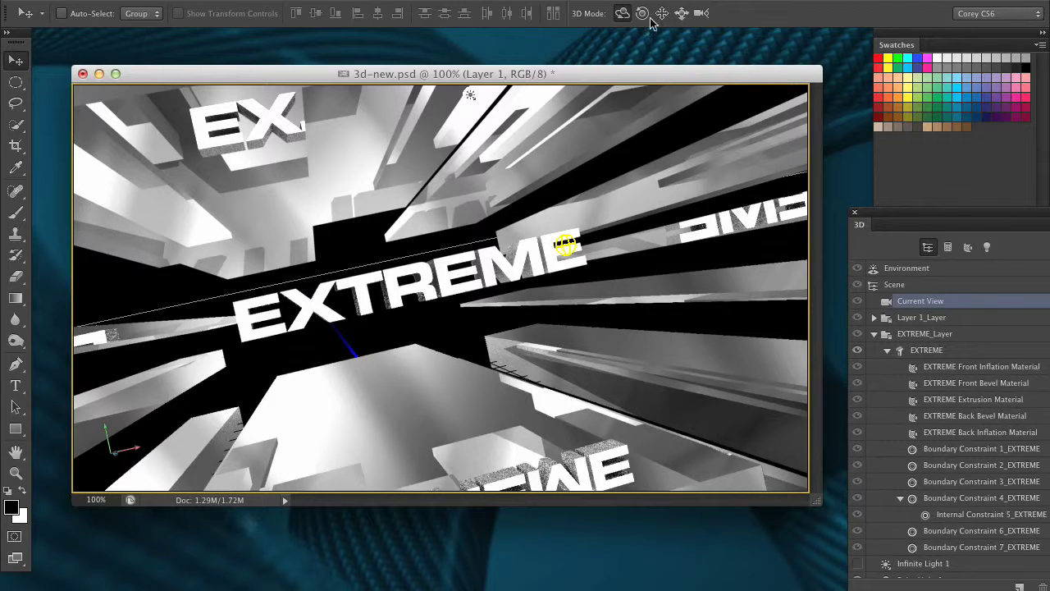
# Turn the EXTREME mesh to expose its extruded side and underside, bring it closer to the camera, and run a brief test render.
pyautogui.click(540, 253)
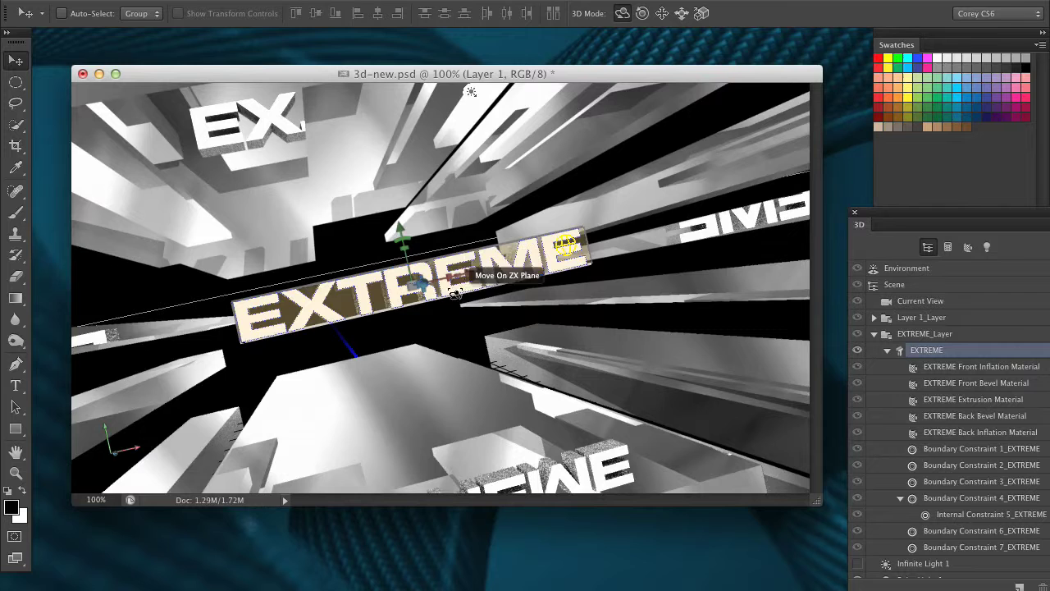
pyautogui.moveTo(422, 319); pyautogui.dragTo(515, 279)
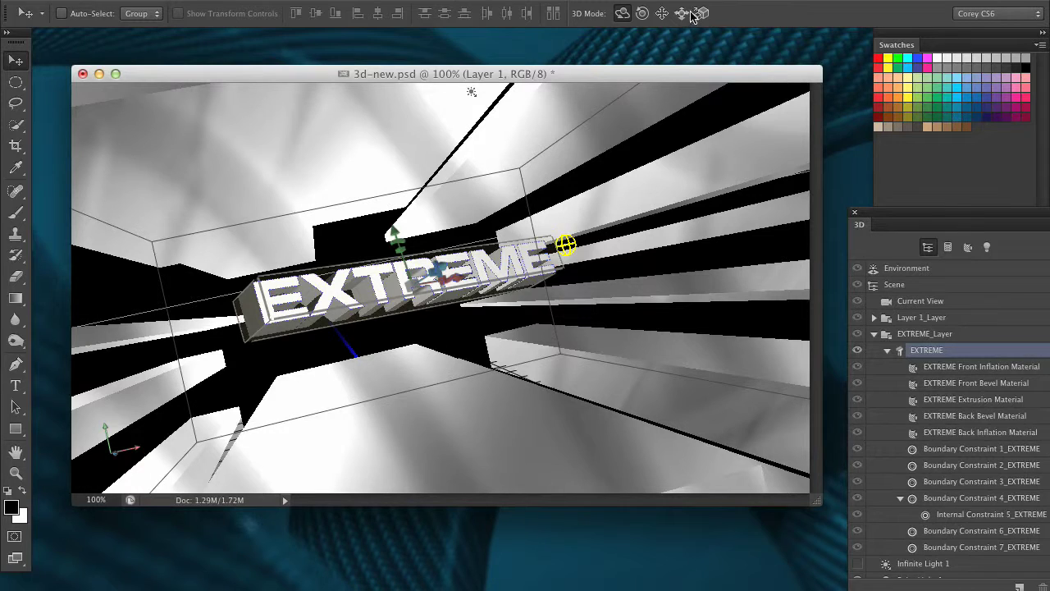
pyautogui.moveTo(470, 332); pyautogui.dragTo(480, 379)
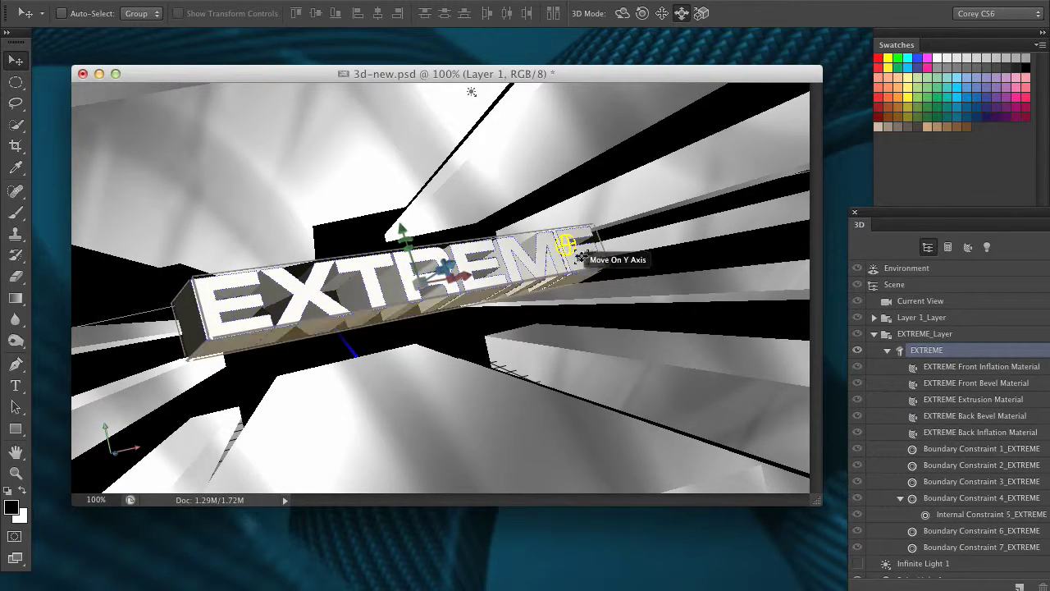
pyautogui.press('super+alt+shift+r')
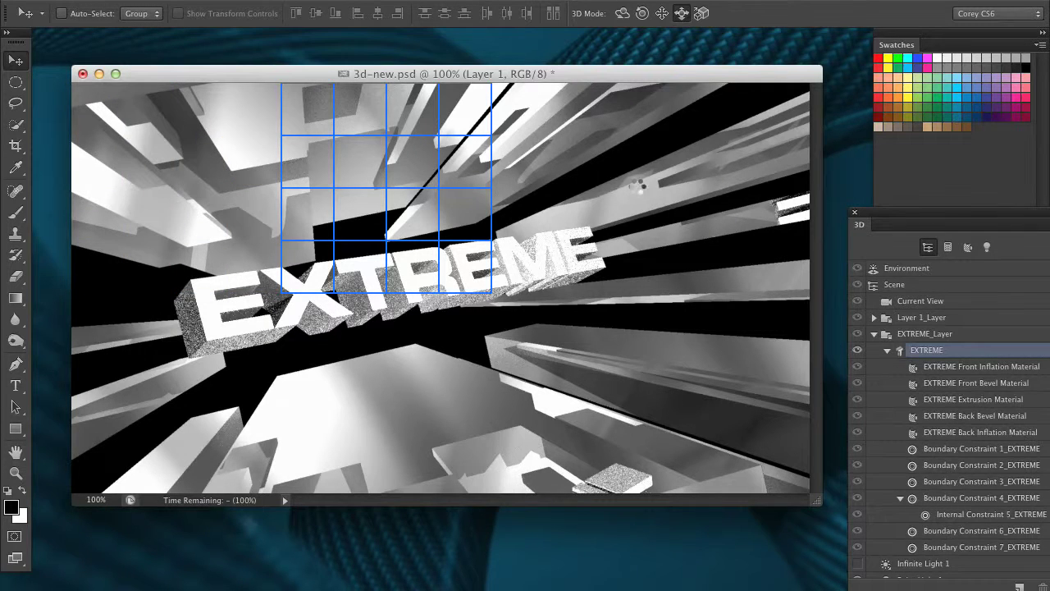
pyautogui.press('Escape')
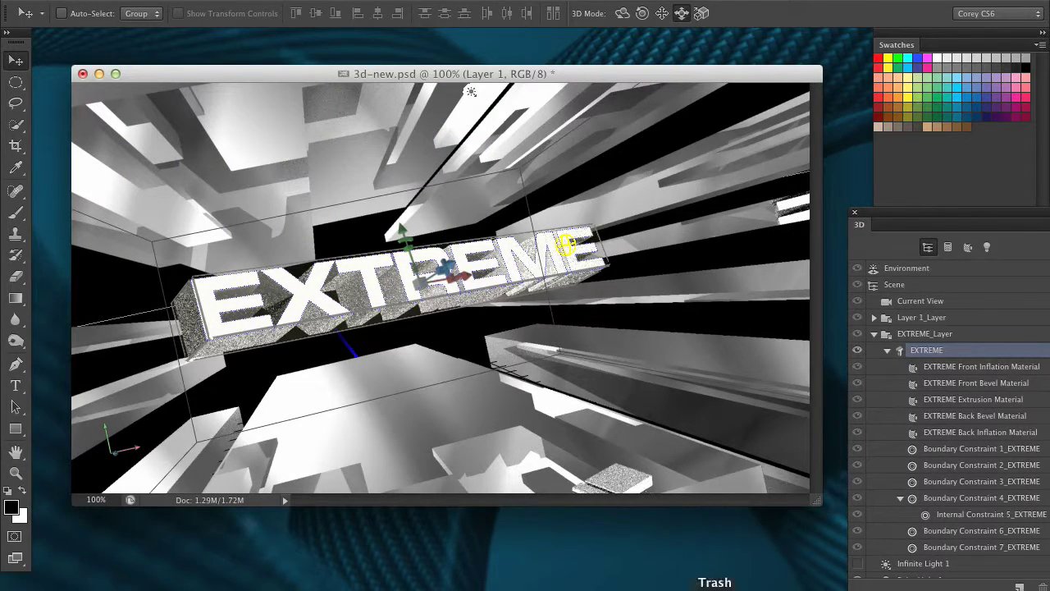
# Bring the night photo of fireworks sparks into 3d-new.psd as a new layer above the 3D scene.
pyautogui.click(894, 548)
pyautogui.moveTo(935, 355); pyautogui.dragTo(366, 590)
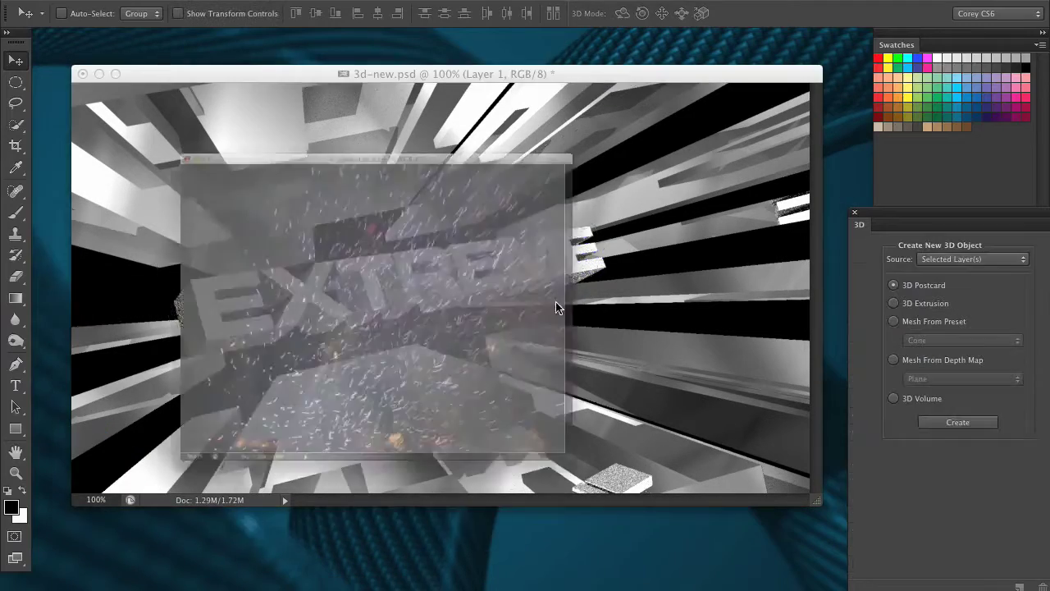
pyautogui.moveTo(164, 54); pyautogui.dragTo(439, 76)
pyautogui.moveTo(415, 235); pyautogui.dragTo(558, 297)
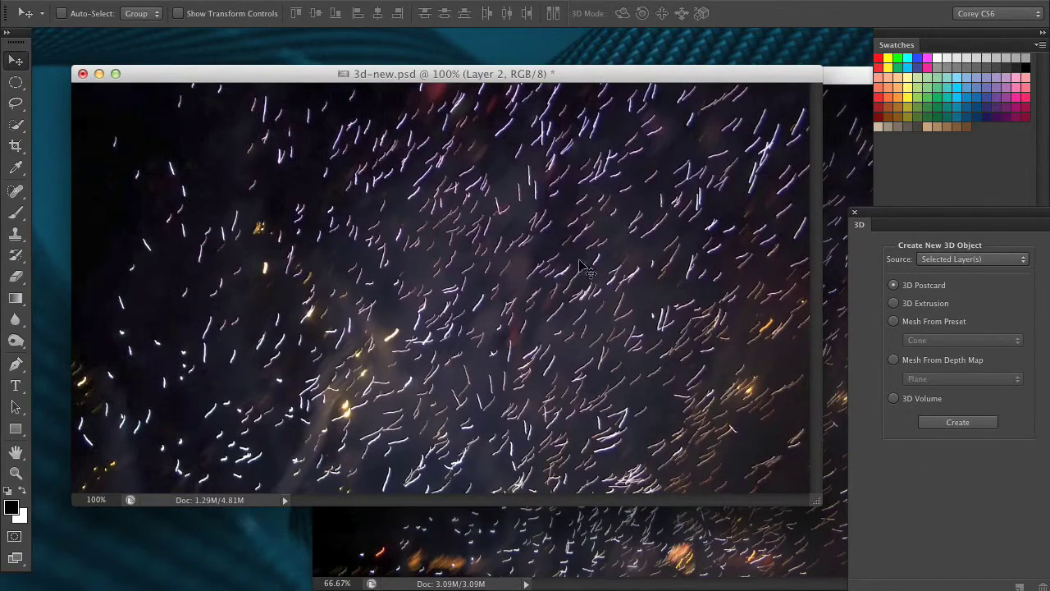
# Scale the sparks layer down with Free Transform so the photo fits the canvas.
pyautogui.press('super+t')
pyautogui.press('super+0')
pyautogui.moveTo(798, 54); pyautogui.dragTo(731, 124)
pyautogui.press('Return')
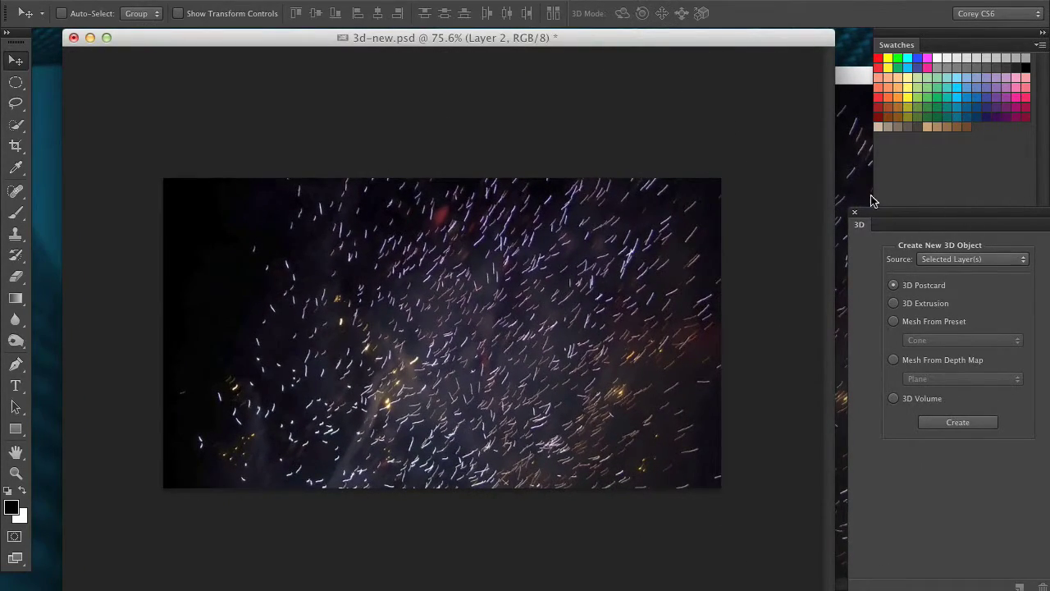
# Close the original sparks photo and clear the 3D settings away so the layer list is accessible.
pyautogui.click(857, 119)
pyautogui.click(329, 75)
pyautogui.moveTo(911, 216); pyautogui.dragTo(731, 558)
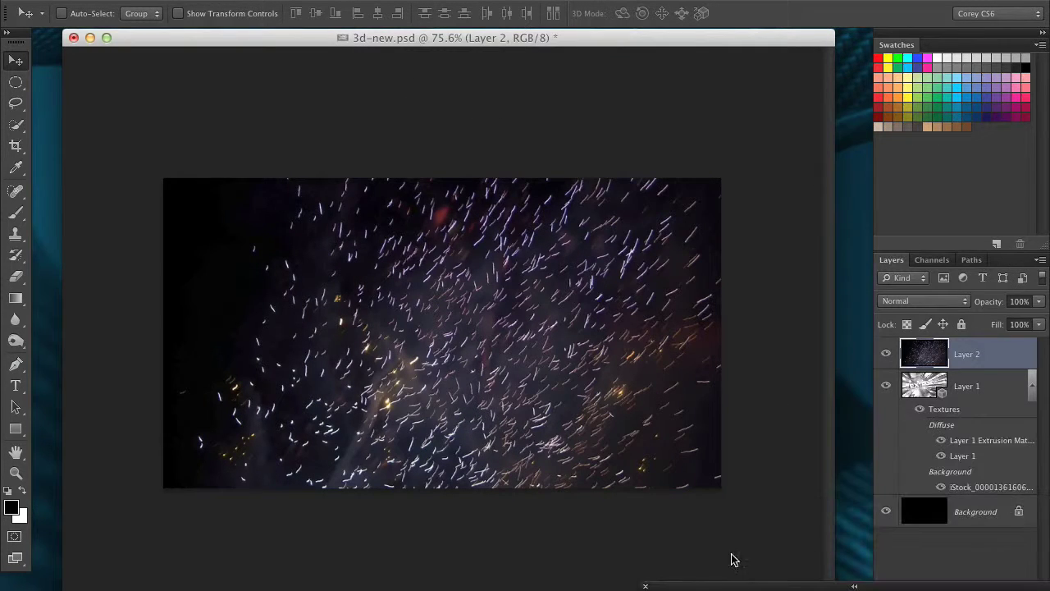
# Set the sparks layer's blend mode to Screen and shift it slightly left over the 3D scene.
pyautogui.click(940, 301)
pyautogui.click(921, 404)
pyautogui.moveTo(570, 386); pyautogui.dragTo(546, 381)
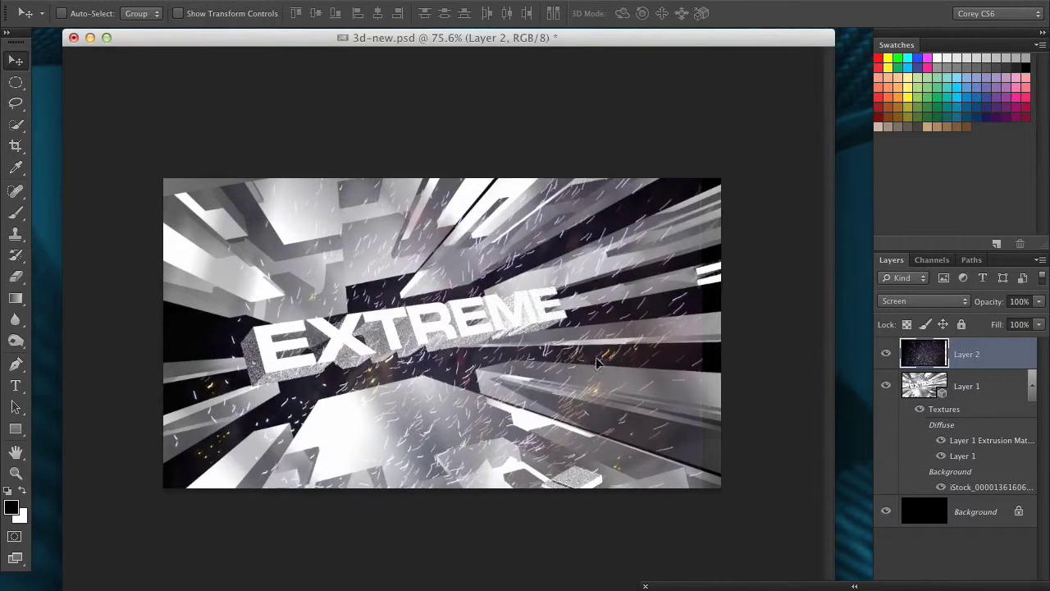
pyautogui.press('super+1')
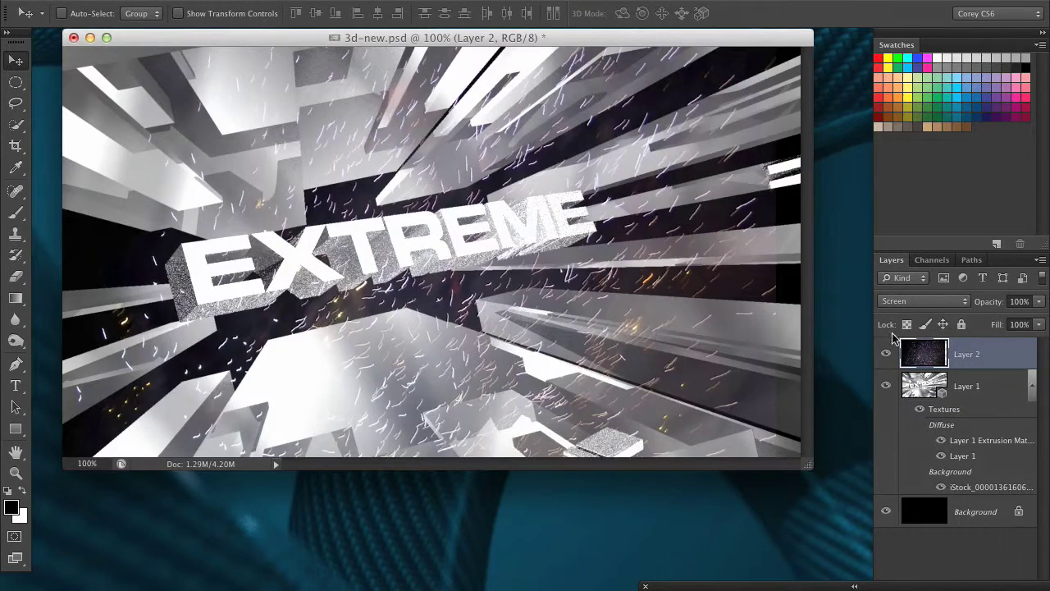
# Start rendering the 3D scene on Layer 1.
pyautogui.click(927, 384)
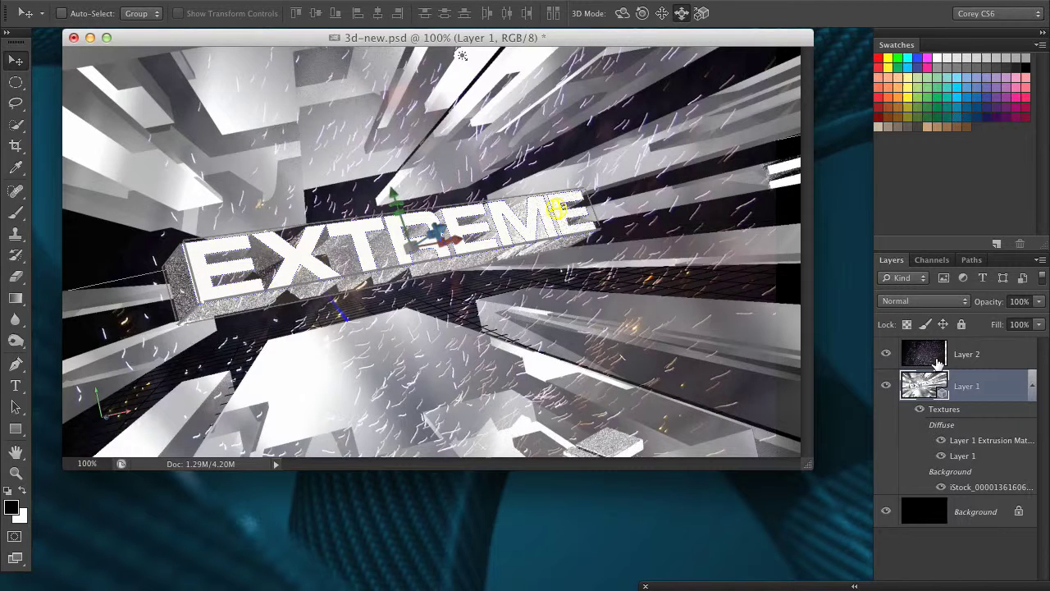
pyautogui.press('super+alt+shift+r')
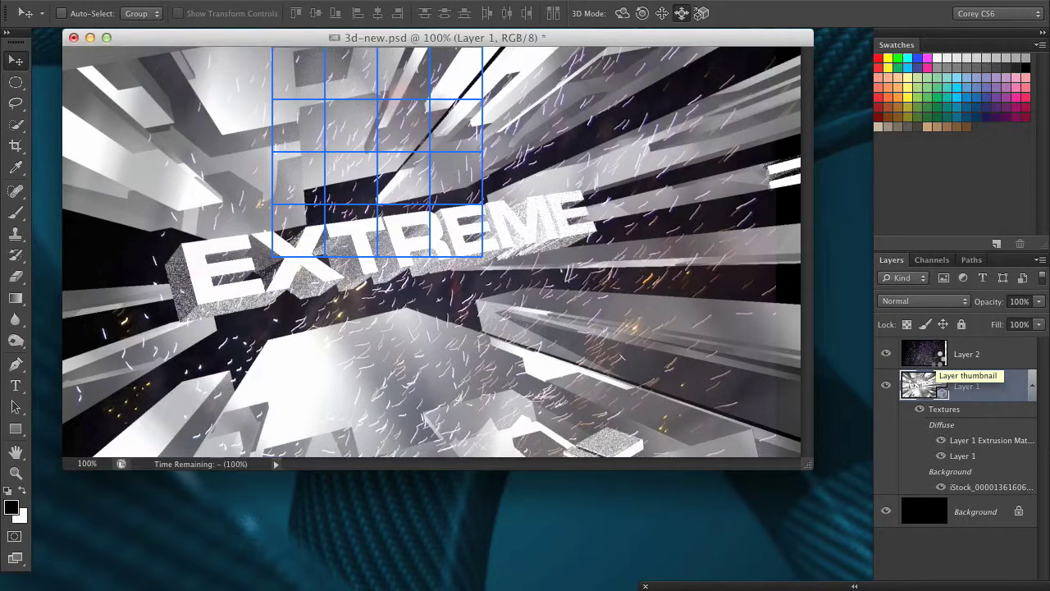